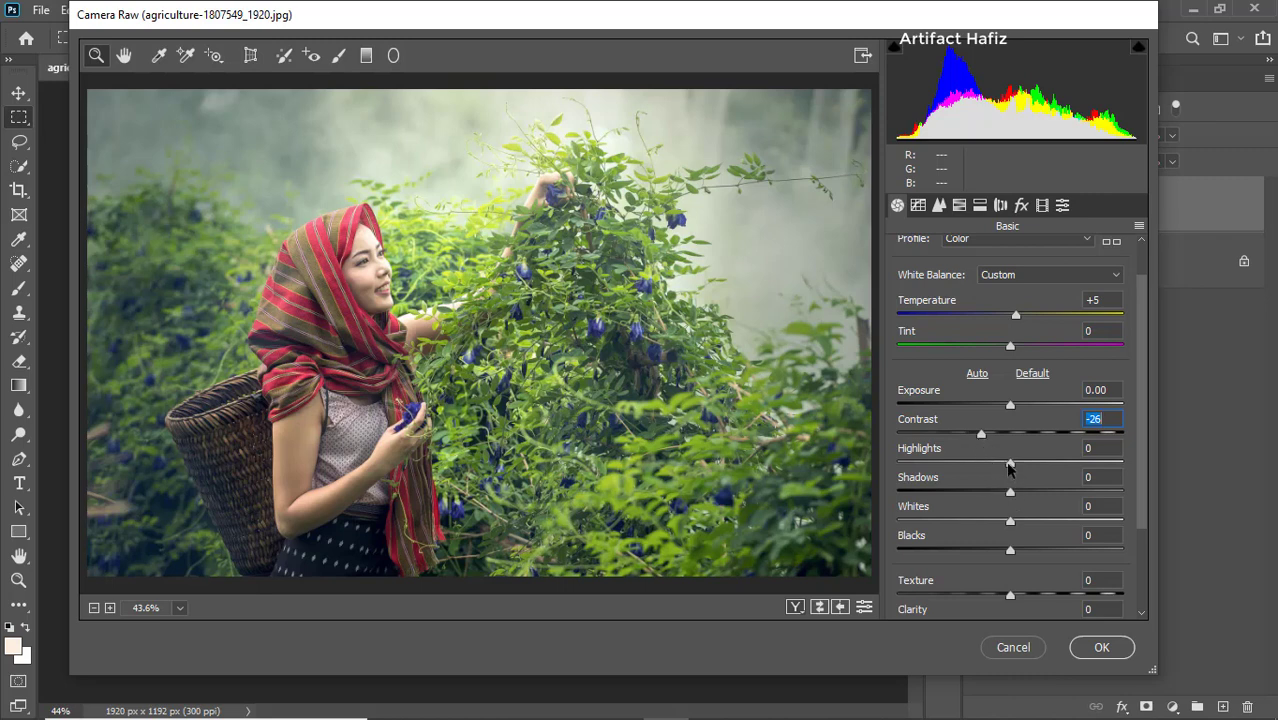
# Step: Adjust the photo's tones to Highlights -66, Shadows +46, Whites +37 and Blacks -26
pyautogui.moveTo(1010, 463); pyautogui.dragTo(936, 463)
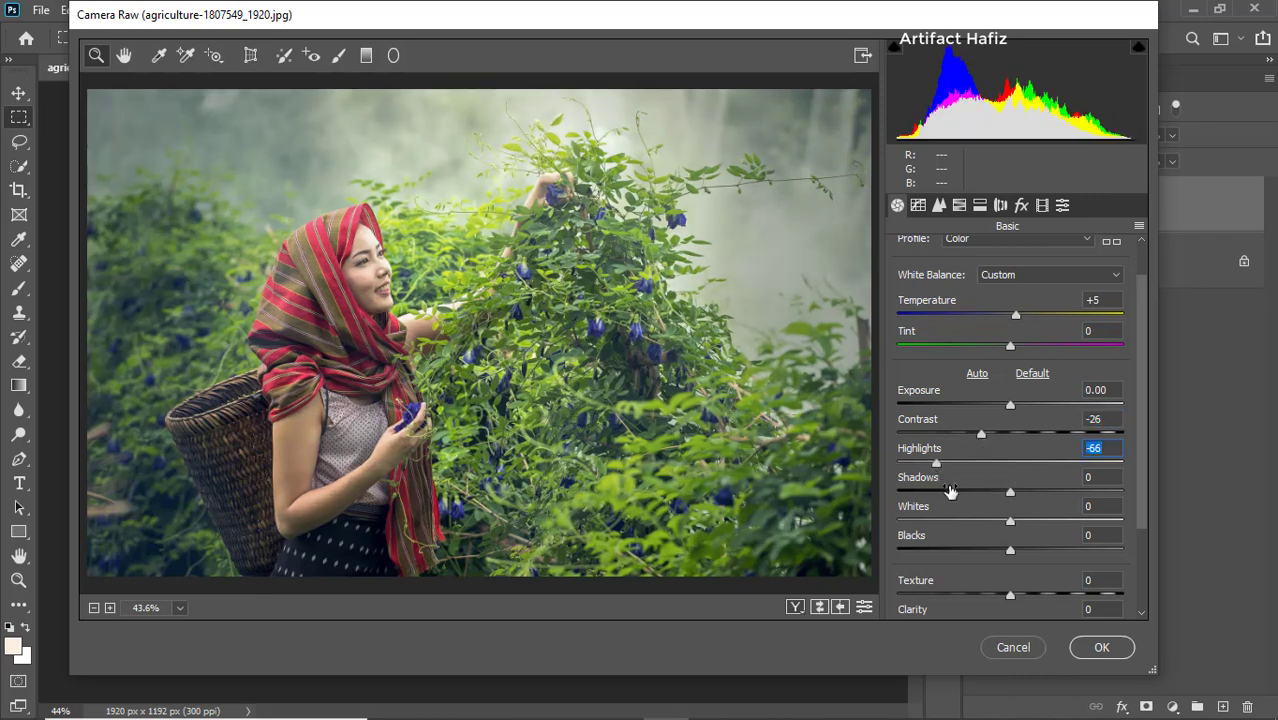
pyautogui.moveTo(1010, 521); pyautogui.dragTo(1061, 492)
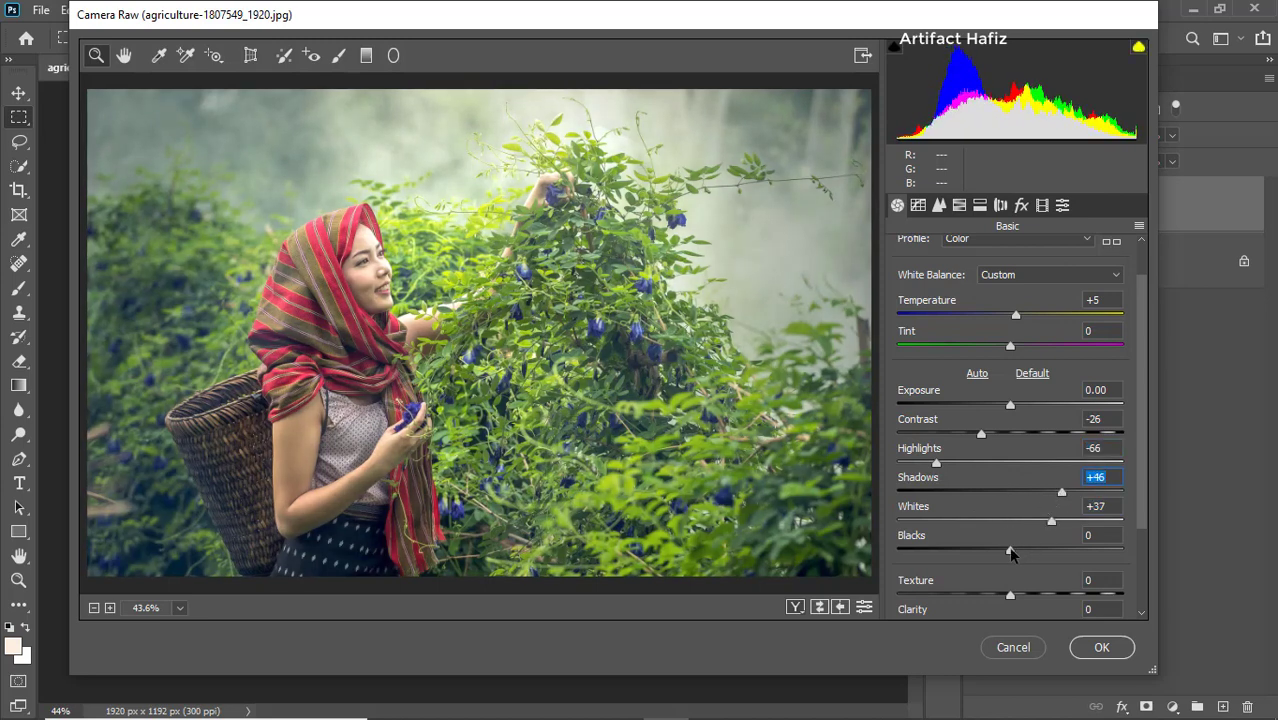
pyautogui.moveTo(1009, 549); pyautogui.dragTo(980, 551)
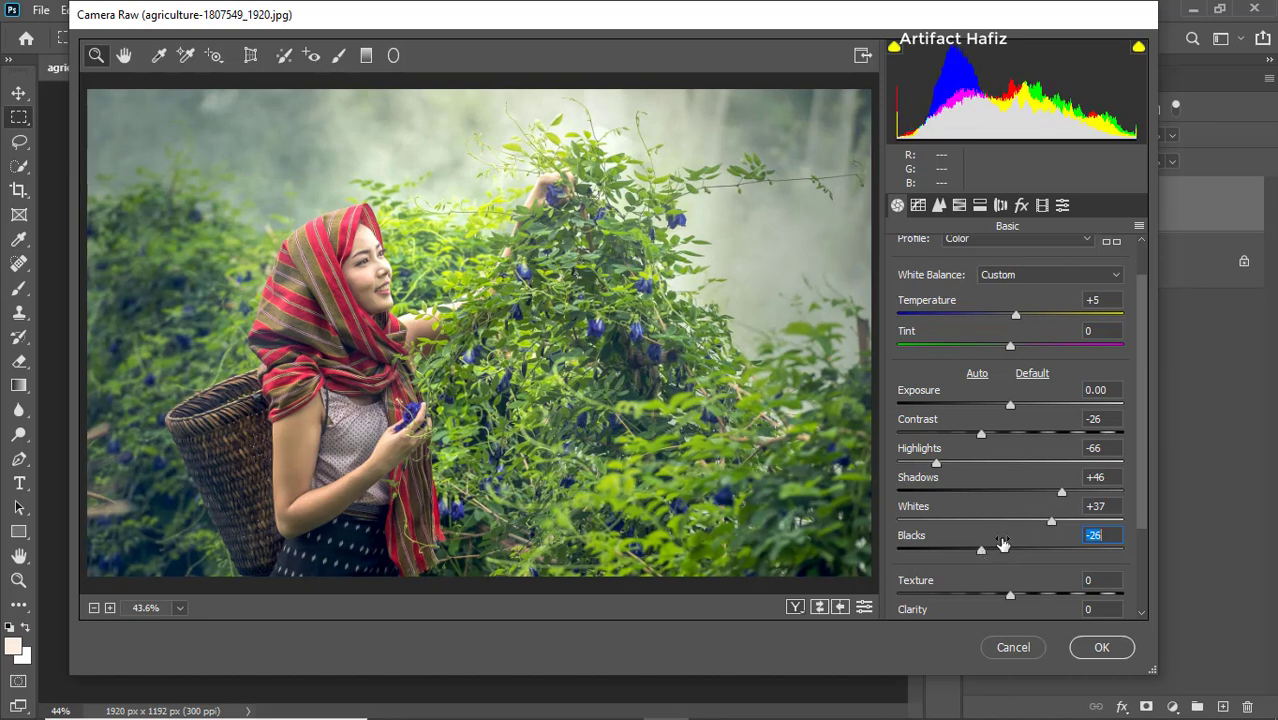
# Step: Set Clarity to +52, Dehaze to +4 and Vibrance to +27 in the basic adjustments
pyautogui.scroll(-1, 1020, 524)
pyautogui.scroll(-2, 1022, 527)
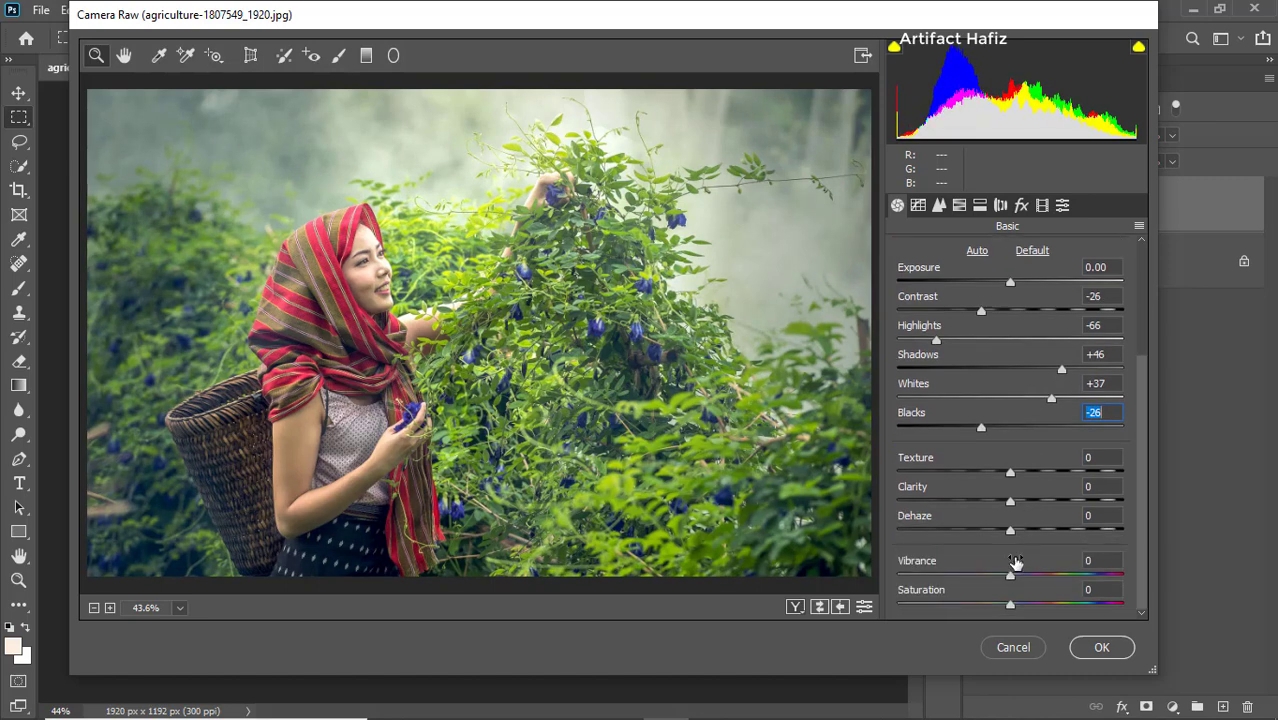
pyautogui.moveTo(1010, 501); pyautogui.dragTo(1040, 575)
pyautogui.press('Up')
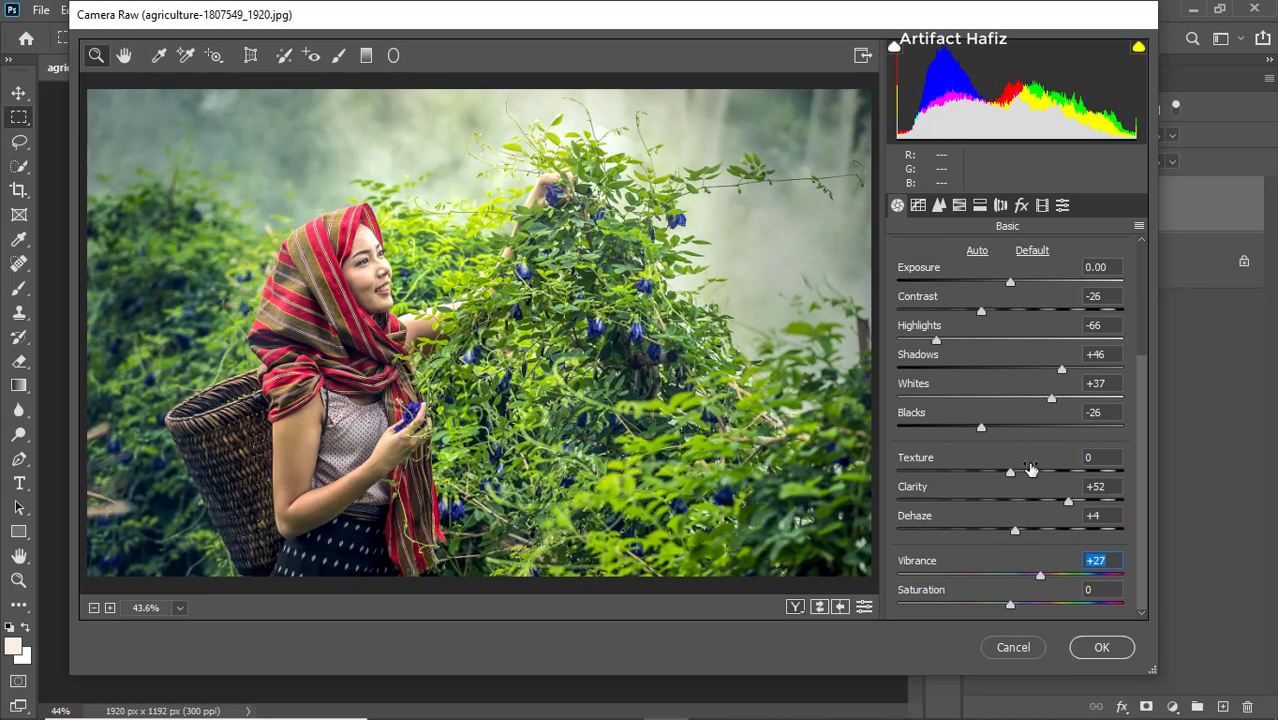
# Step: Set the HSL saturation to Reds +40, Oranges -17, Yellows -51, Greens -23, Aquas -66 and Blues -64
pyautogui.click(959, 205)
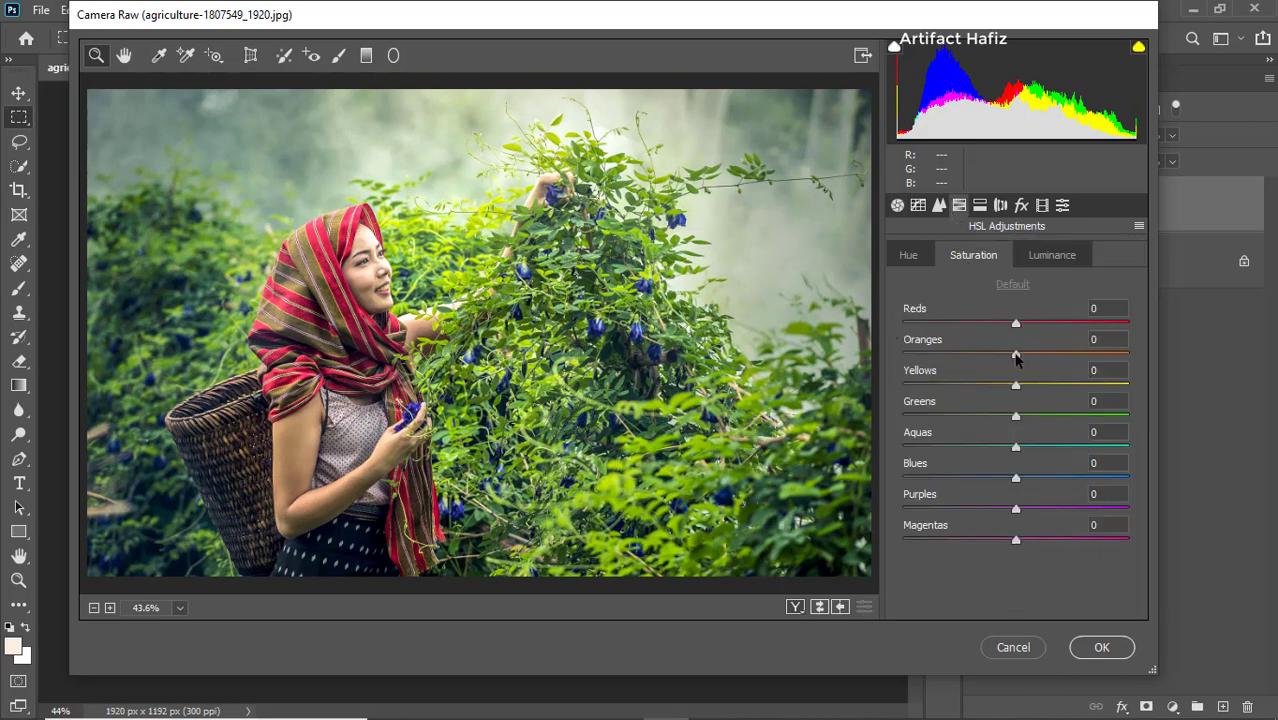
pyautogui.moveTo(1018, 358); pyautogui.dragTo(1061, 324)
pyautogui.moveTo(991, 354); pyautogui.dragTo(941, 448)
pyautogui.moveTo(1015, 478); pyautogui.dragTo(943, 481)
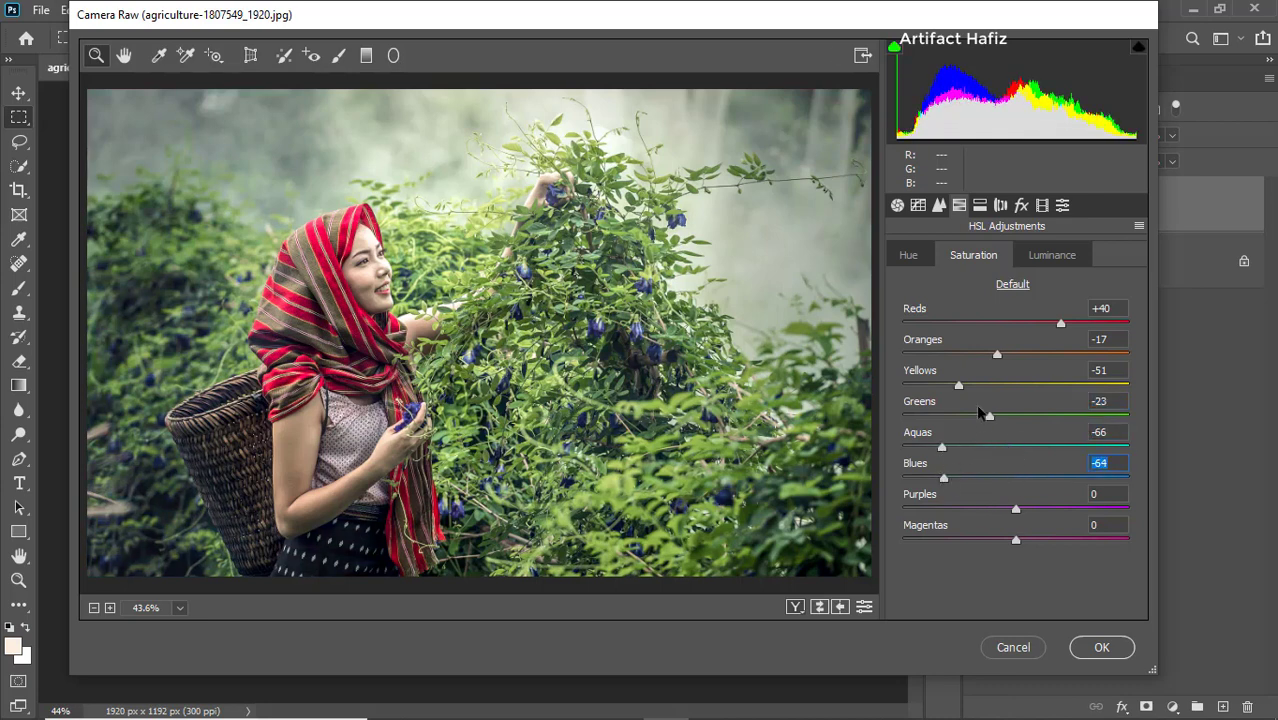
# Step: Set the HSL luminance to Reds +24, Oranges -12, Yellows -33, Greens -8, Aquas -22 and Blues -28
pyautogui.click(1046, 257)
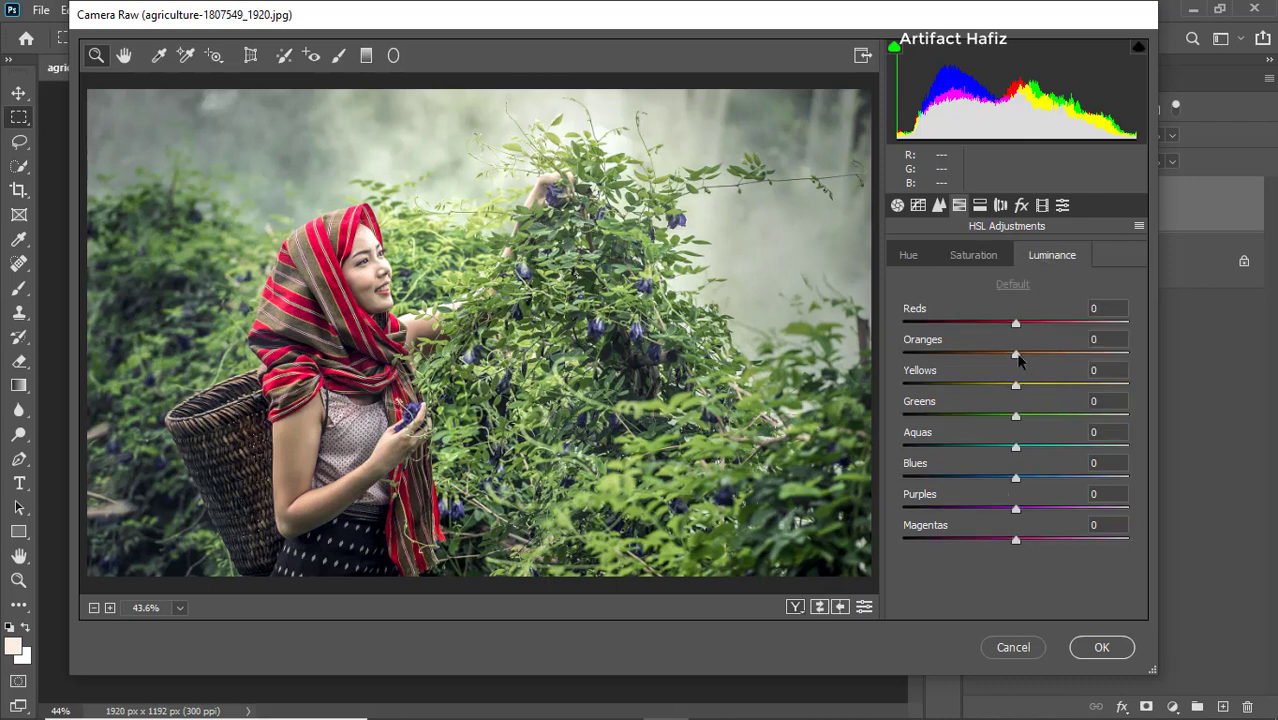
pyautogui.moveTo(1016, 360); pyautogui.dragTo(1042, 325)
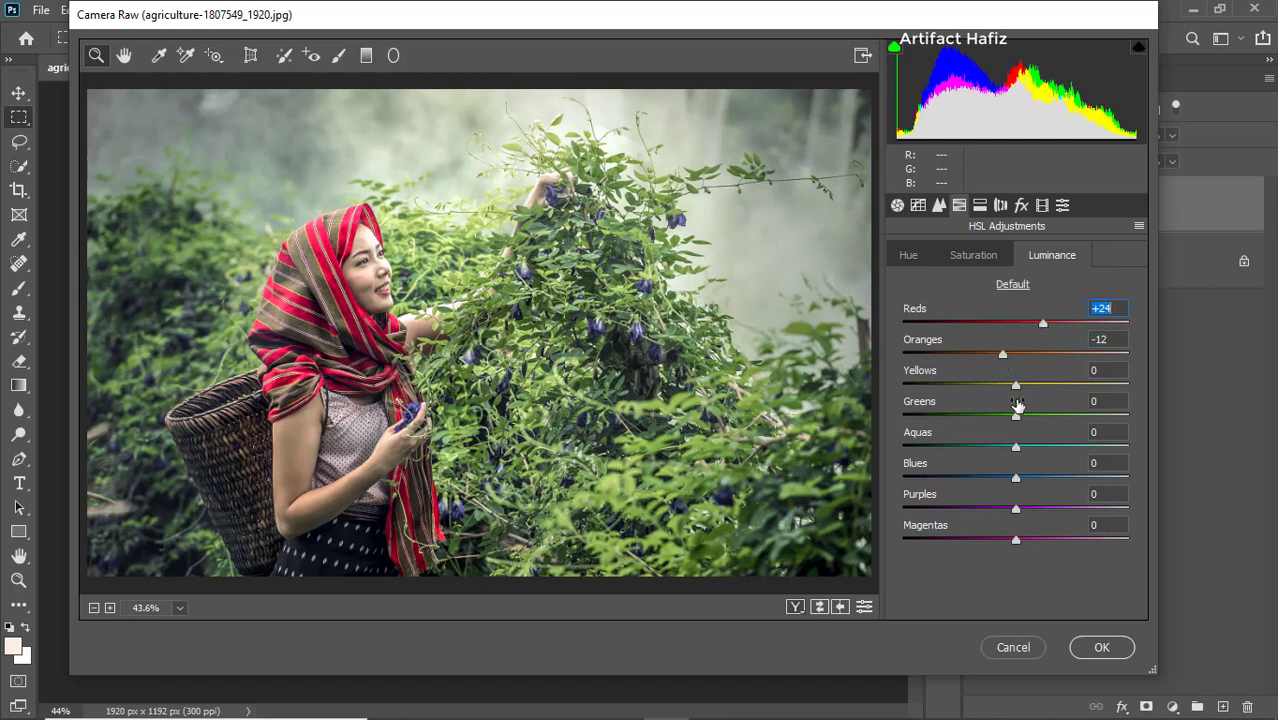
pyautogui.moveTo(1015, 415)
pyautogui.mouseDown()
pyautogui.moveTo(962, 418)
pyautogui.moveTo(1013, 388)
pyautogui.moveTo(969, 390)
pyautogui.moveTo(969, 409)
pyautogui.moveTo(969, 392)
pyautogui.moveTo(990, 384)
pyautogui.moveTo(975, 400)
pyautogui.moveTo(982, 418)
pyautogui.moveTo(1006, 425)
pyautogui.mouseUp()
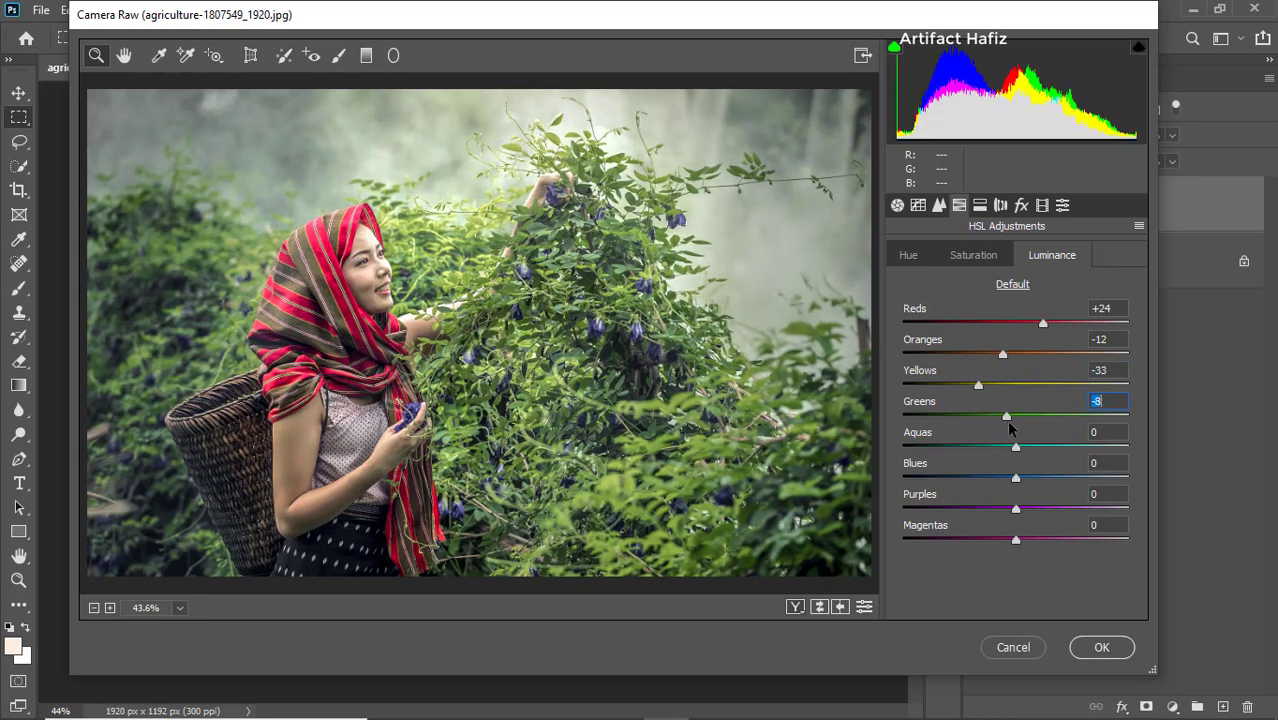
pyautogui.moveTo(1015, 447); pyautogui.dragTo(984, 478)
# Step: Shift the HSL hue to Yellows -26, Greens +33 and Aquas -49, and lower the Greens saturation to -67
pyautogui.click(908, 256)
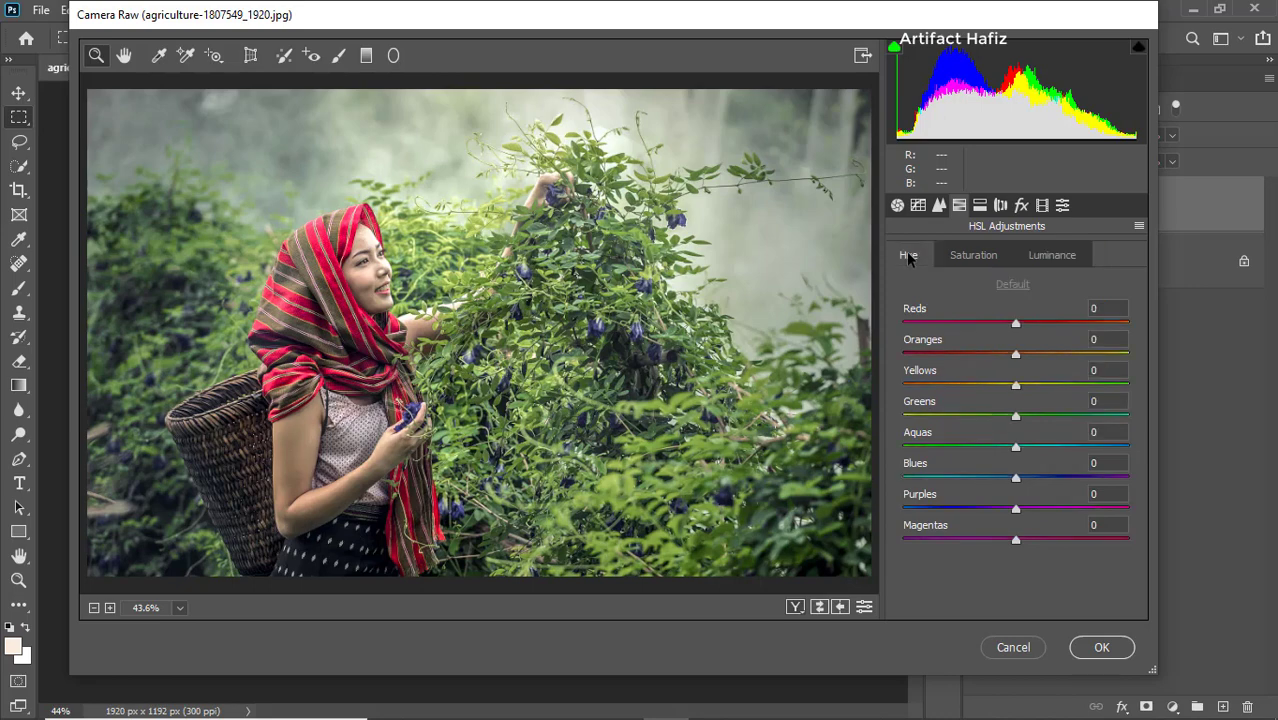
pyautogui.moveTo(1015, 418); pyautogui.dragTo(960, 447)
pyautogui.moveTo(1016, 385); pyautogui.dragTo(973, 389)
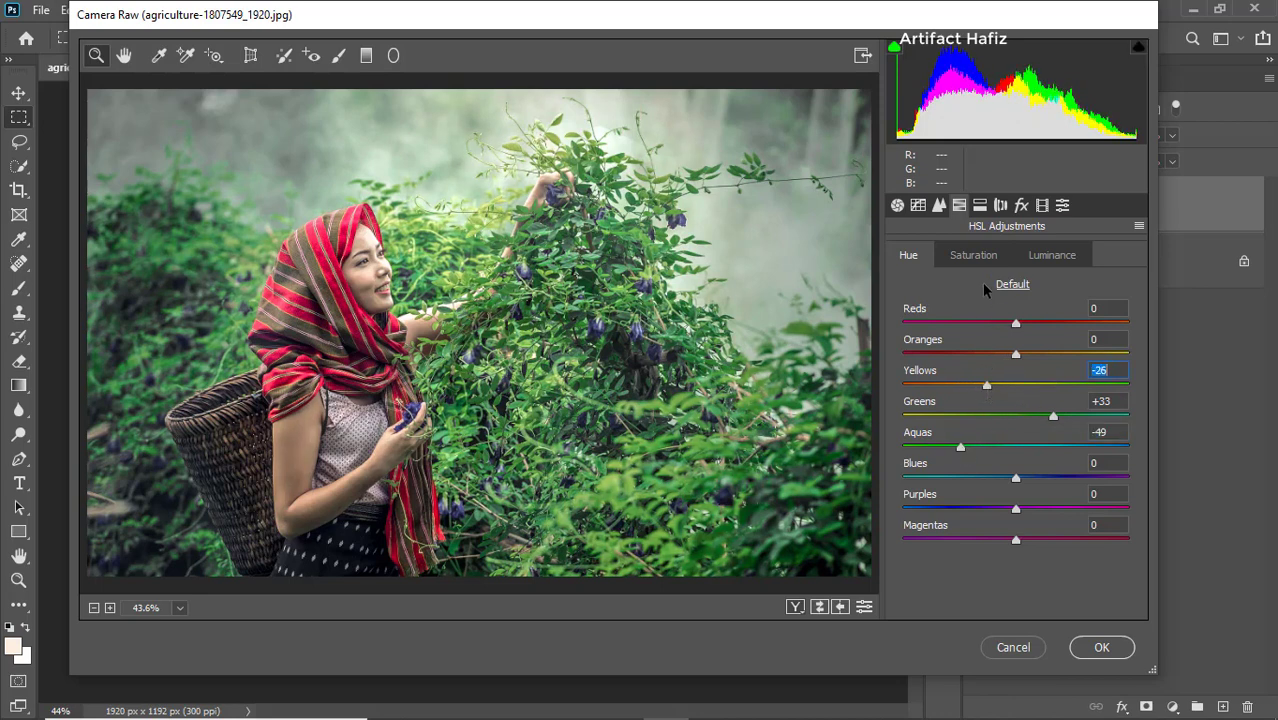
pyautogui.click(973, 255)
pyautogui.moveTo(992, 414); pyautogui.dragTo(946, 423)
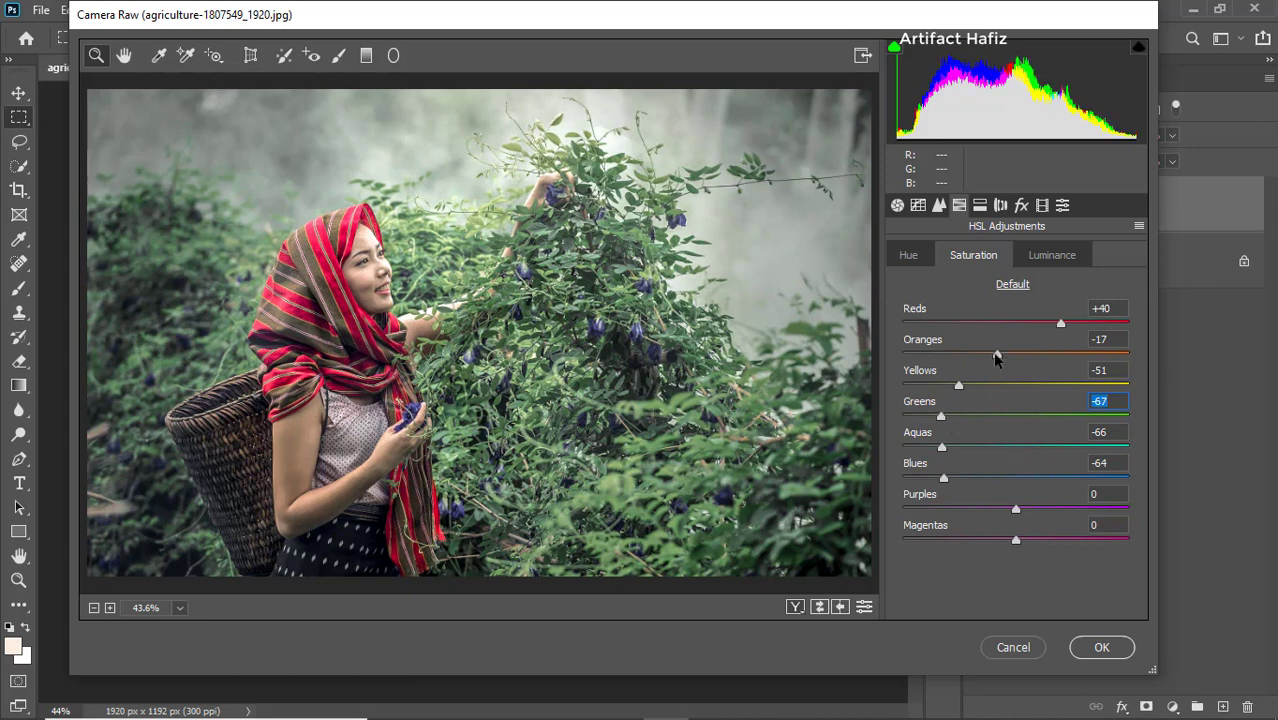
# Step: Shift the hue to Blues -48 and Purples -37, and lower the luminance to Purples -45 and Magentas -43
pyautogui.click(910, 256)
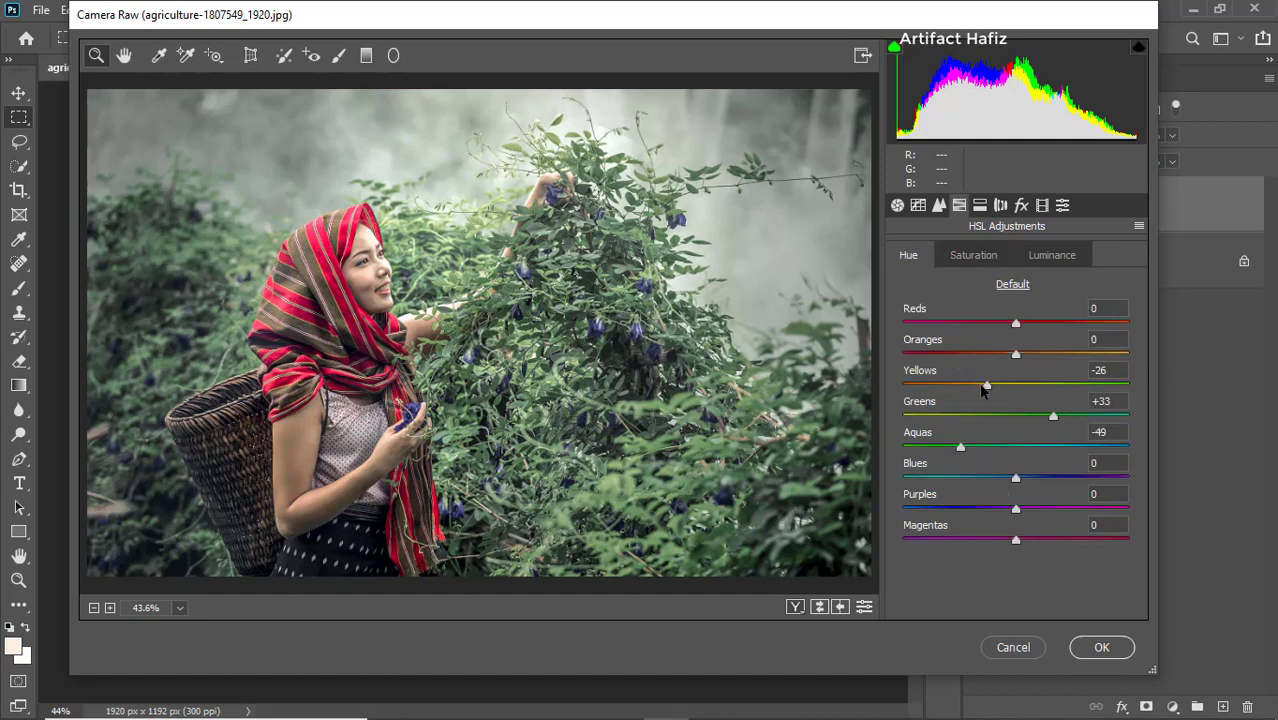
pyautogui.moveTo(1015, 478); pyautogui.dragTo(979, 514)
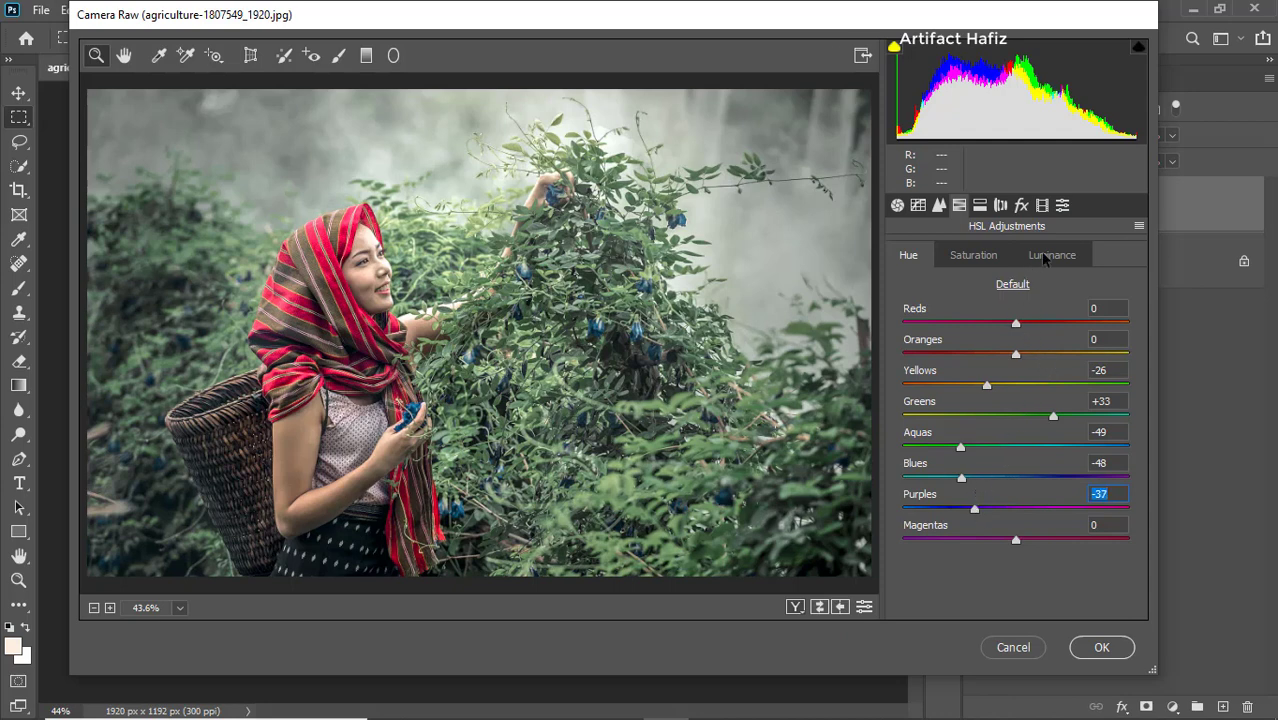
pyautogui.click(1050, 256)
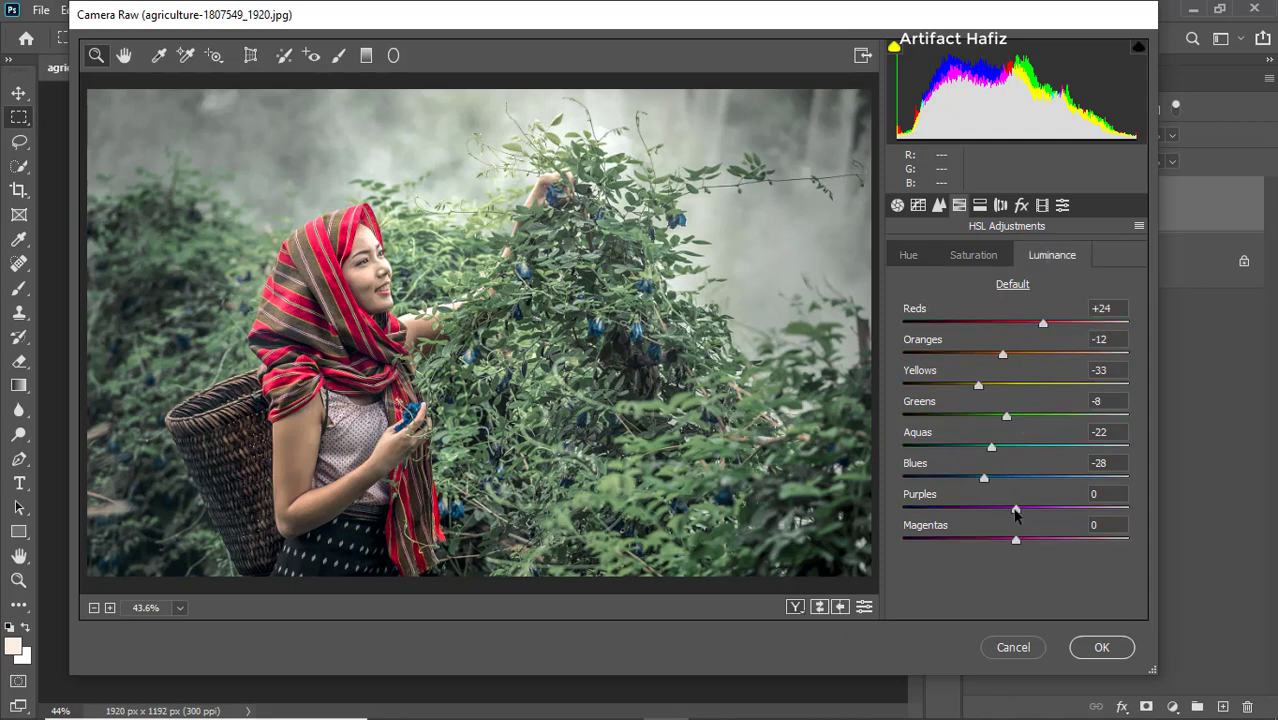
pyautogui.moveTo(1015, 511); pyautogui.dragTo(966, 540)
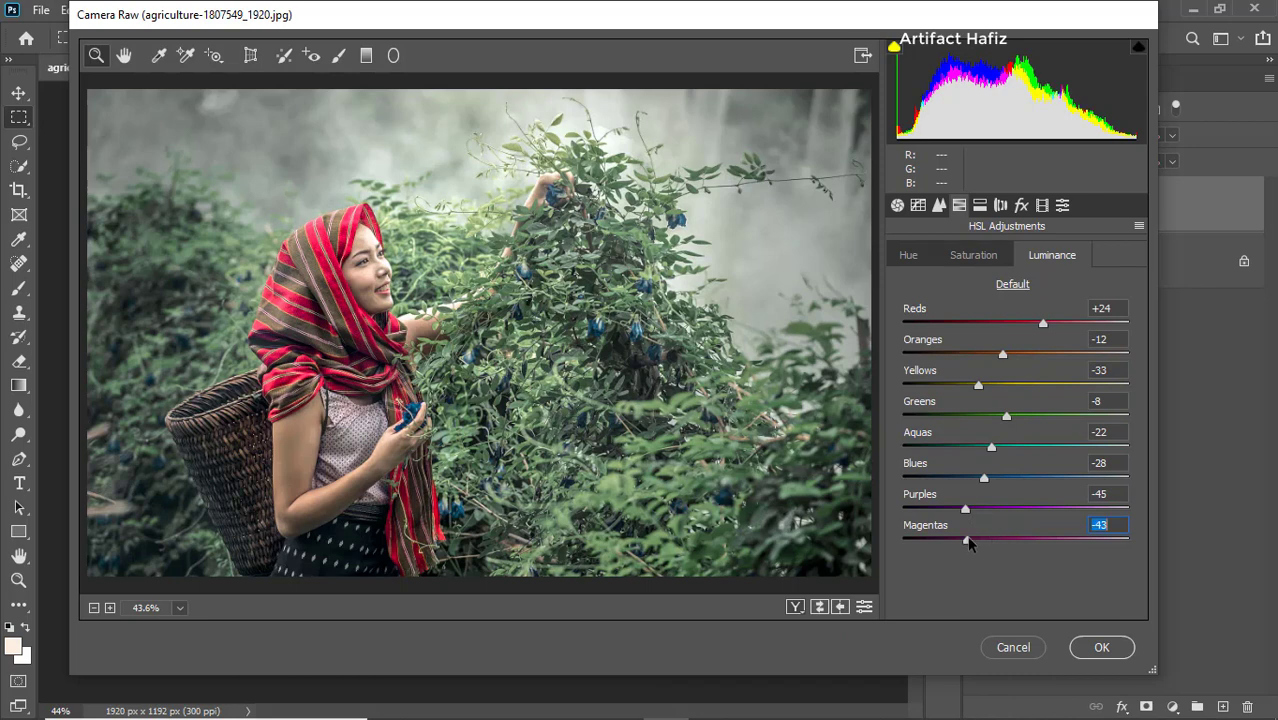
# Step: Apply split toning with Shadows hue 164 and saturation 15, and Highlights hue 207 and saturation 15
pyautogui.click(982, 205)
pyautogui.moveTo(904, 457); pyautogui.dragTo(1008, 457)
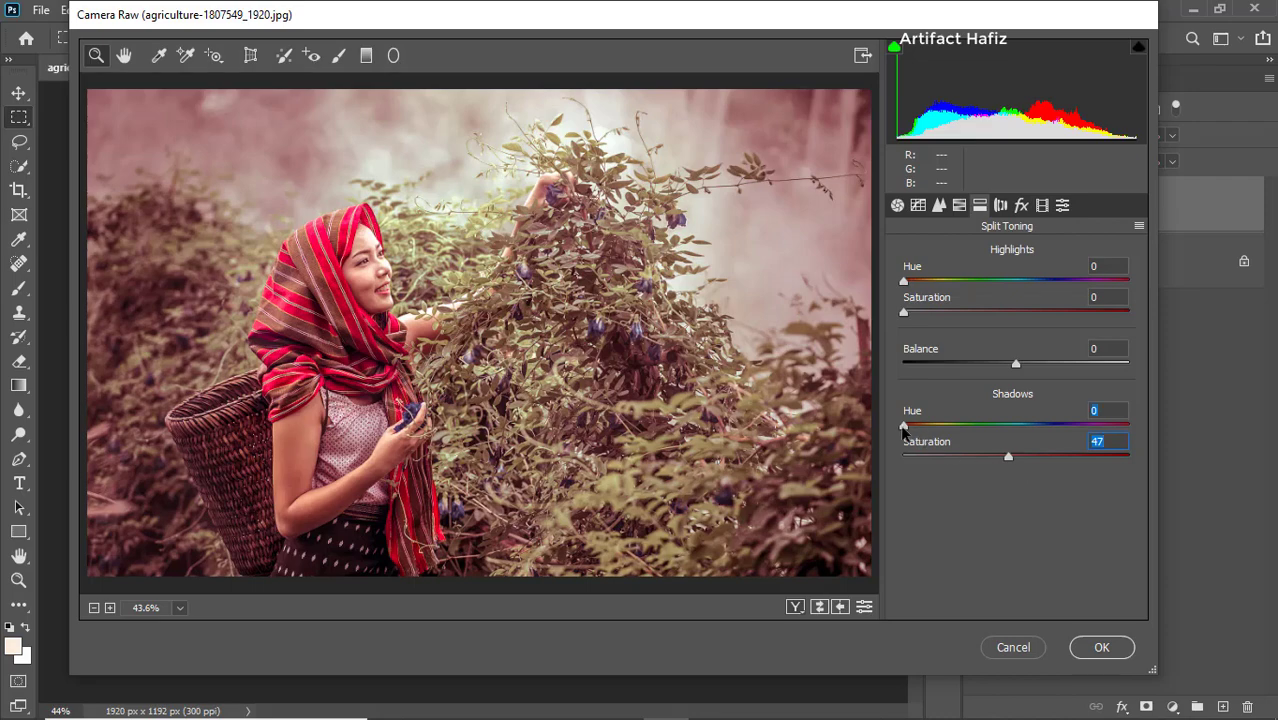
pyautogui.moveTo(904, 427); pyautogui.dragTo(937, 455)
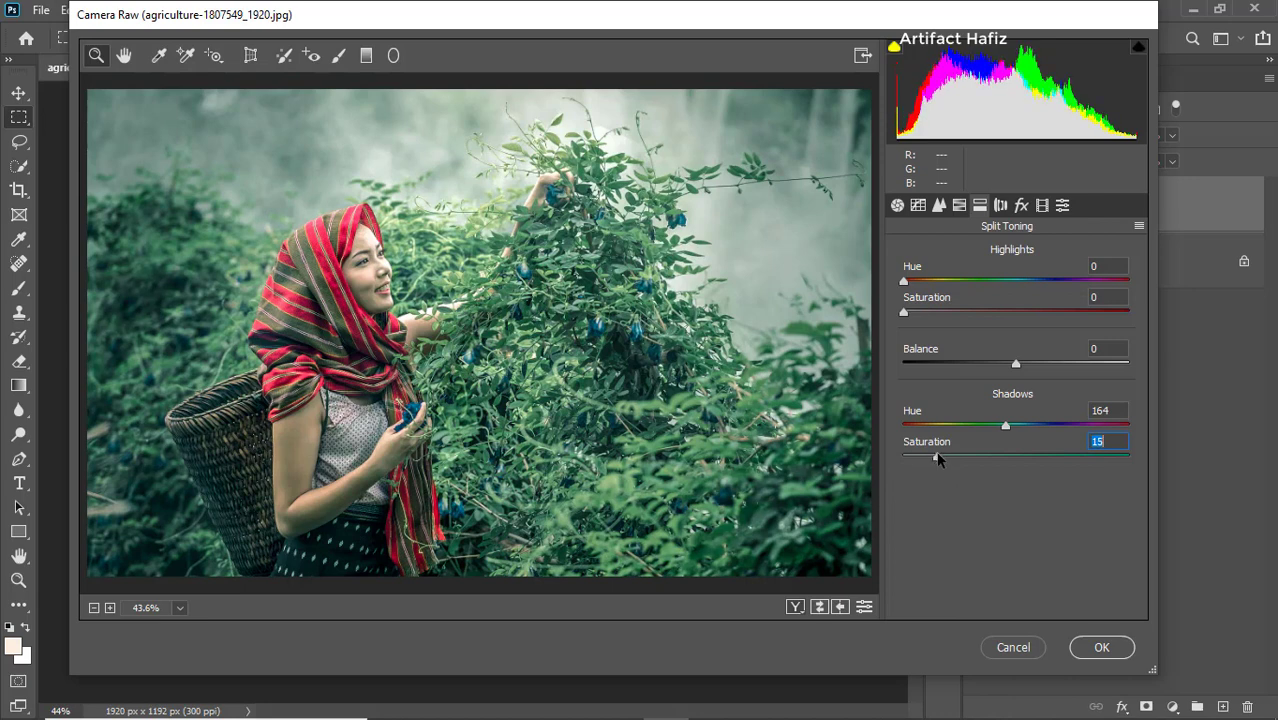
pyautogui.moveTo(903, 314); pyautogui.dragTo(985, 309)
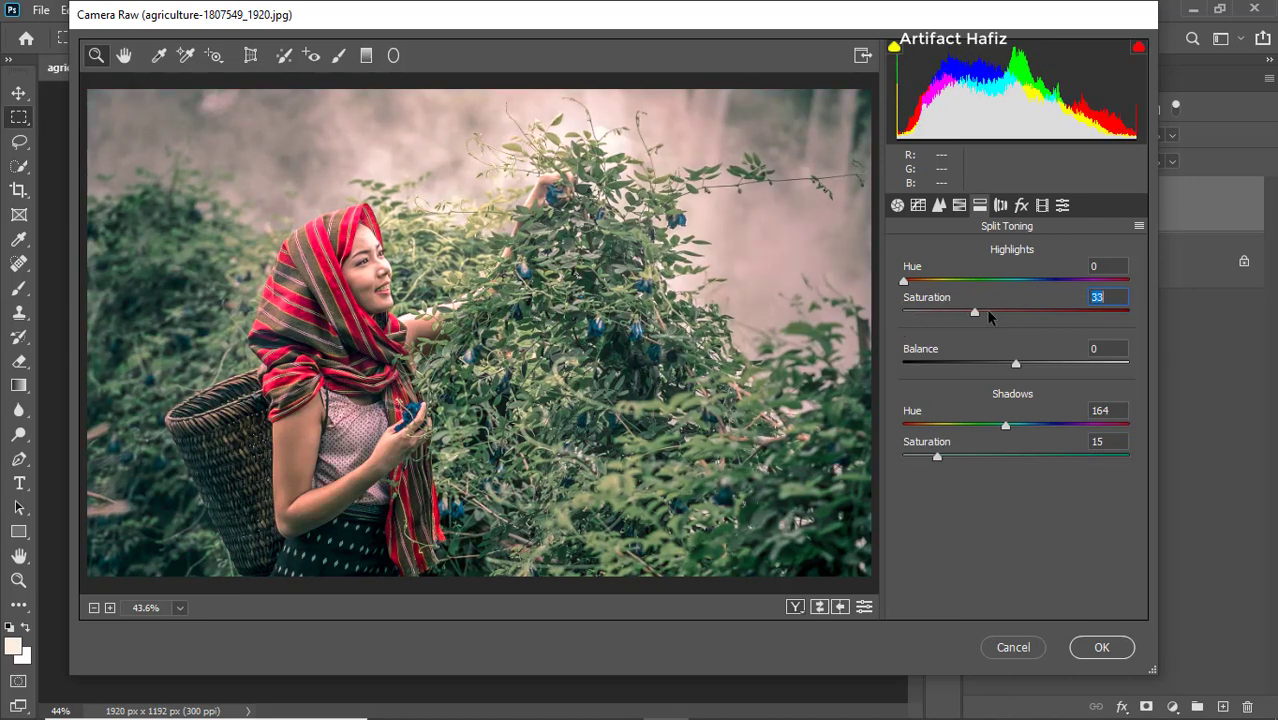
pyautogui.moveTo(905, 282); pyautogui.dragTo(936, 313)
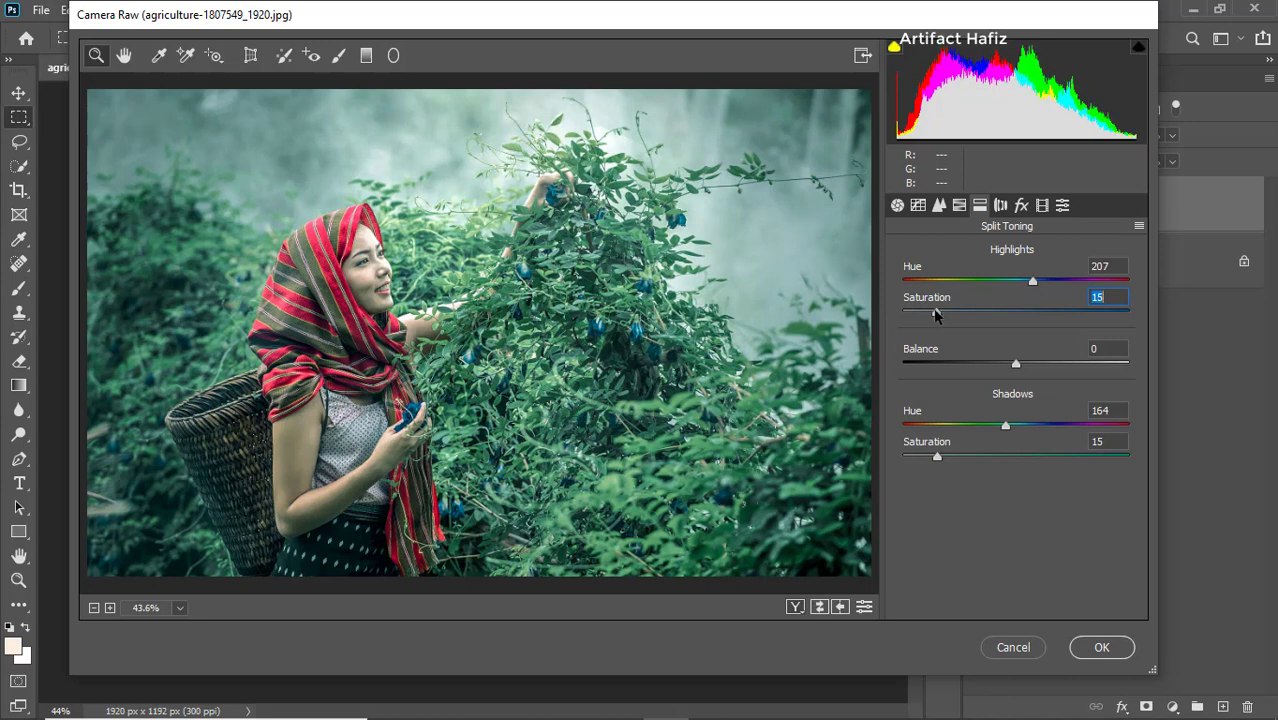
# Step: Set the sharpening amount to 8 and the luminance noise reduction to 6
pyautogui.click(939, 205)
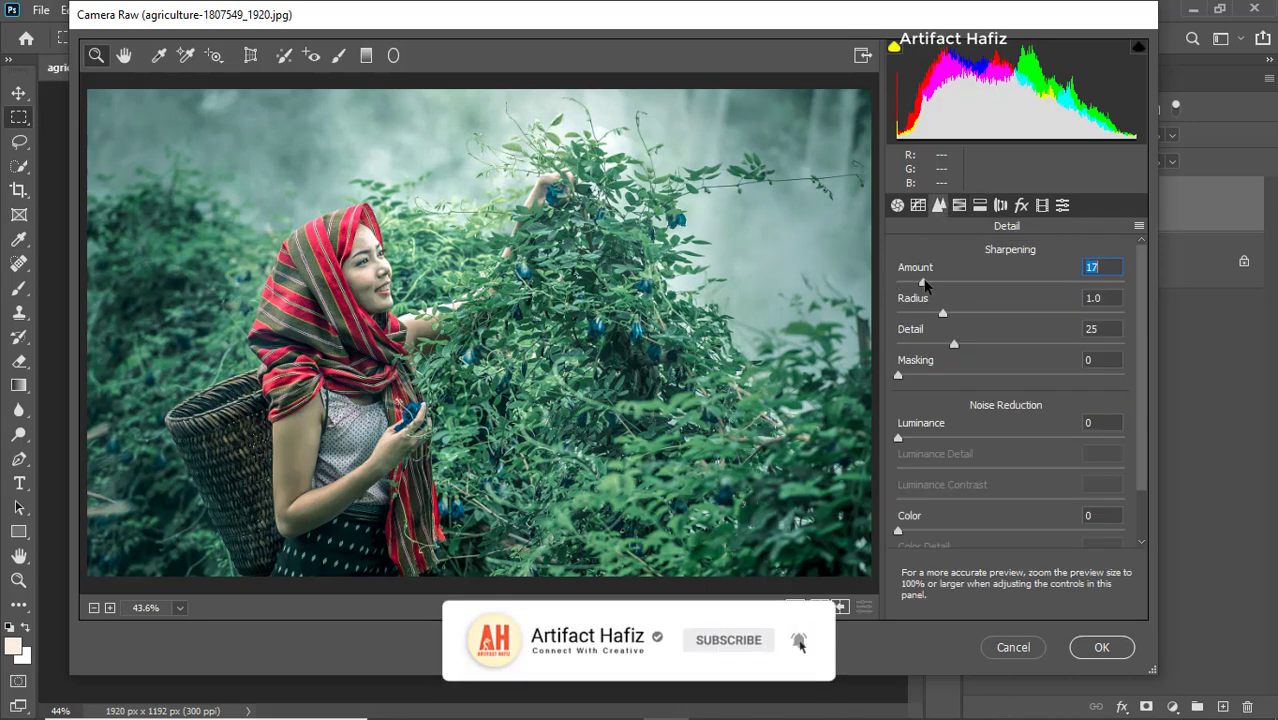
pyautogui.moveTo(918, 286); pyautogui.dragTo(910, 284)
pyautogui.moveTo(898, 438); pyautogui.dragTo(912, 450)
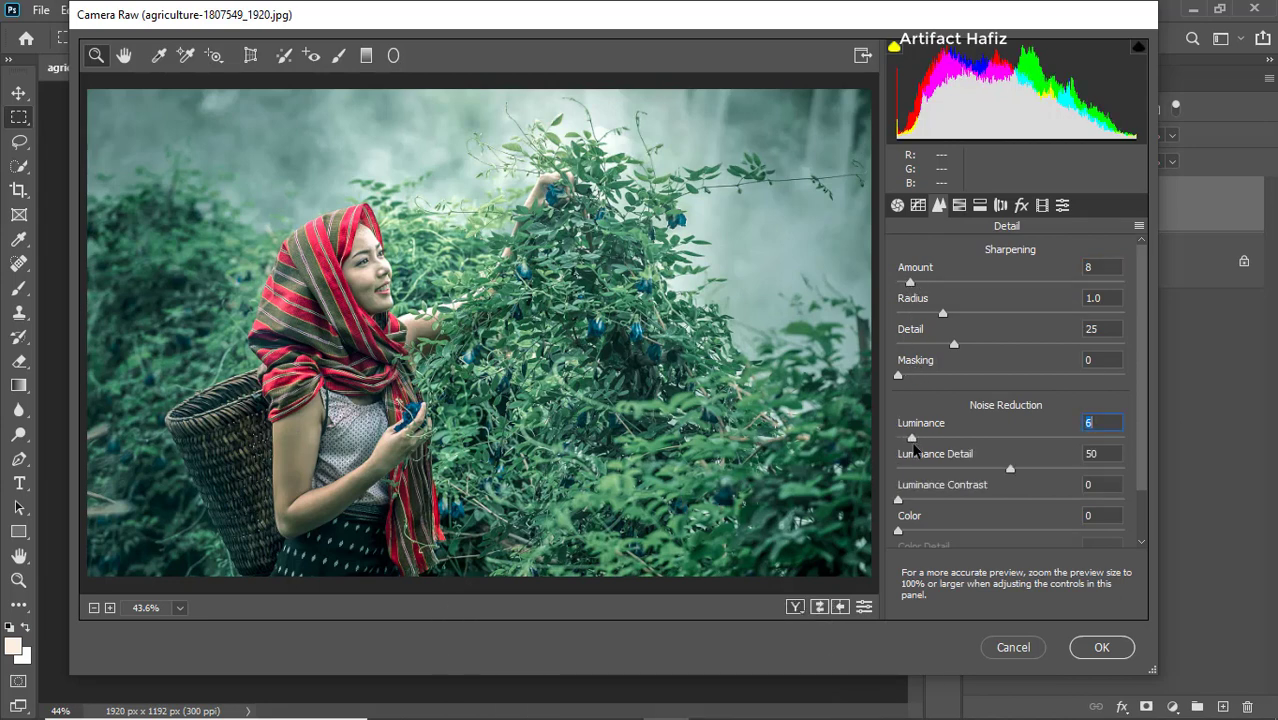
# Step: Lift the black point of the RGB point tone curve to output 14 at input 0
pyautogui.click(918, 207)
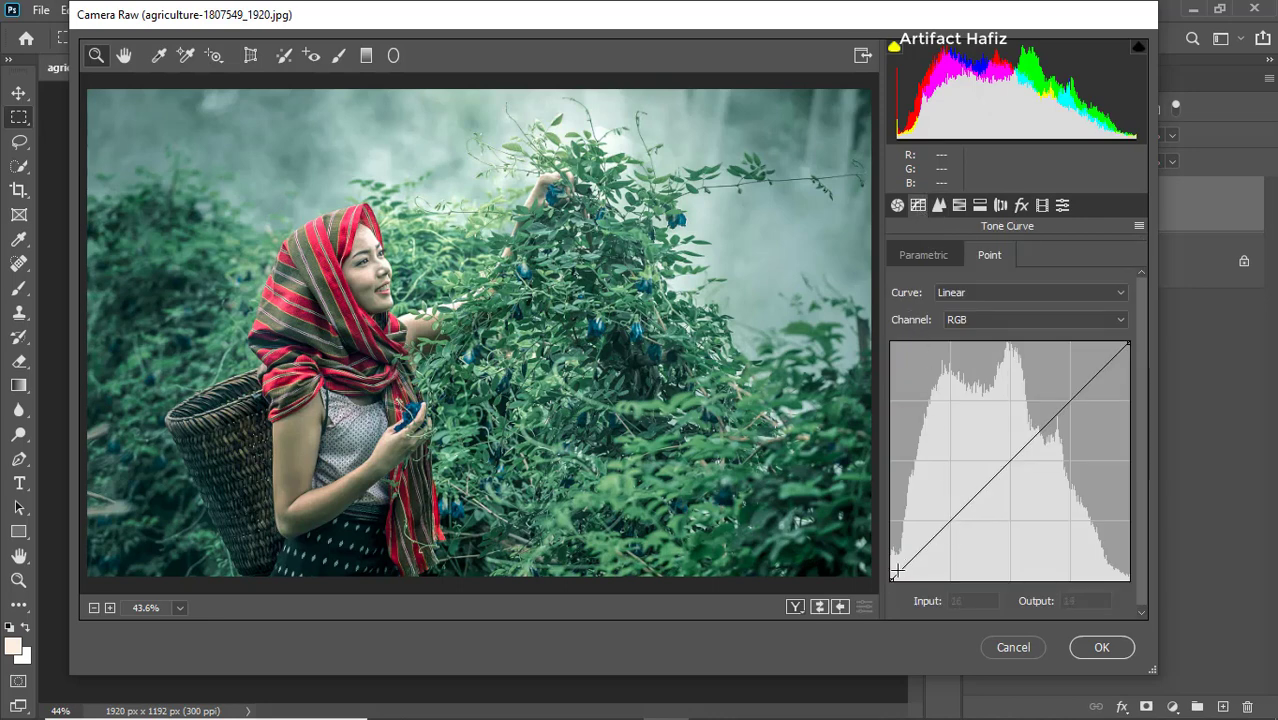
pyautogui.moveTo(891, 580); pyautogui.dragTo(858, 562)
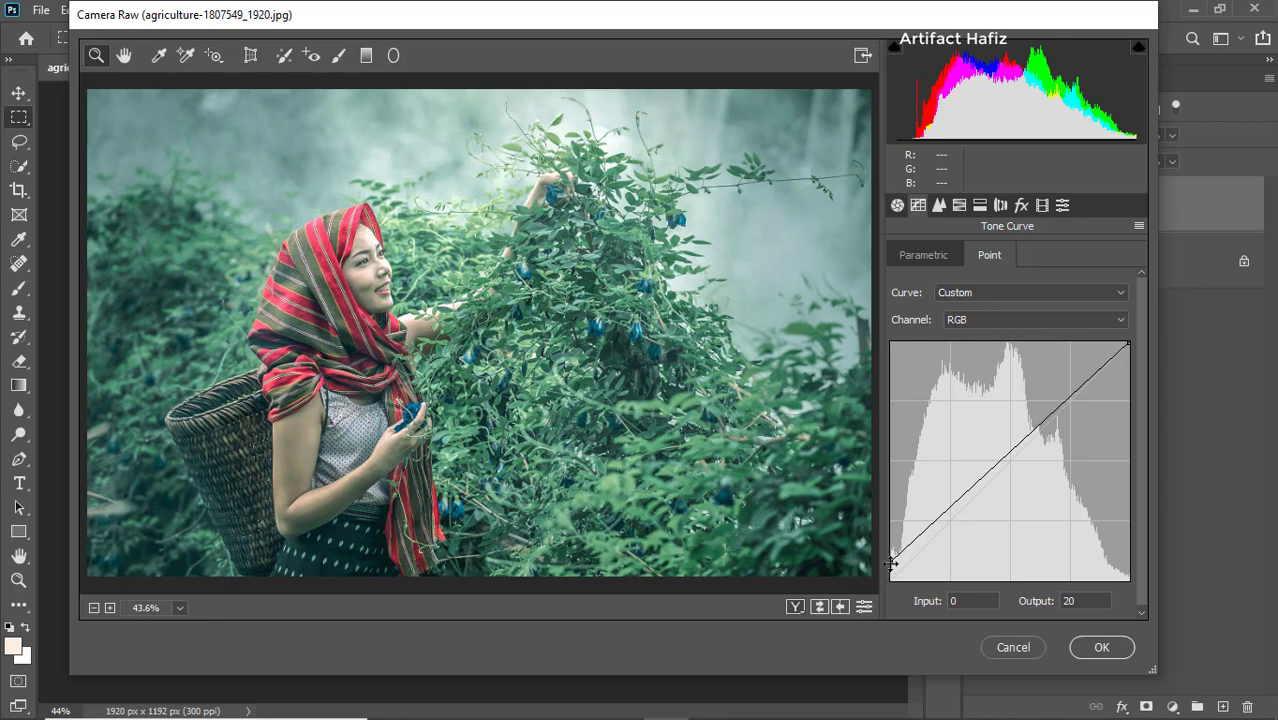
pyautogui.moveTo(891, 563); pyautogui.dragTo(891, 568)
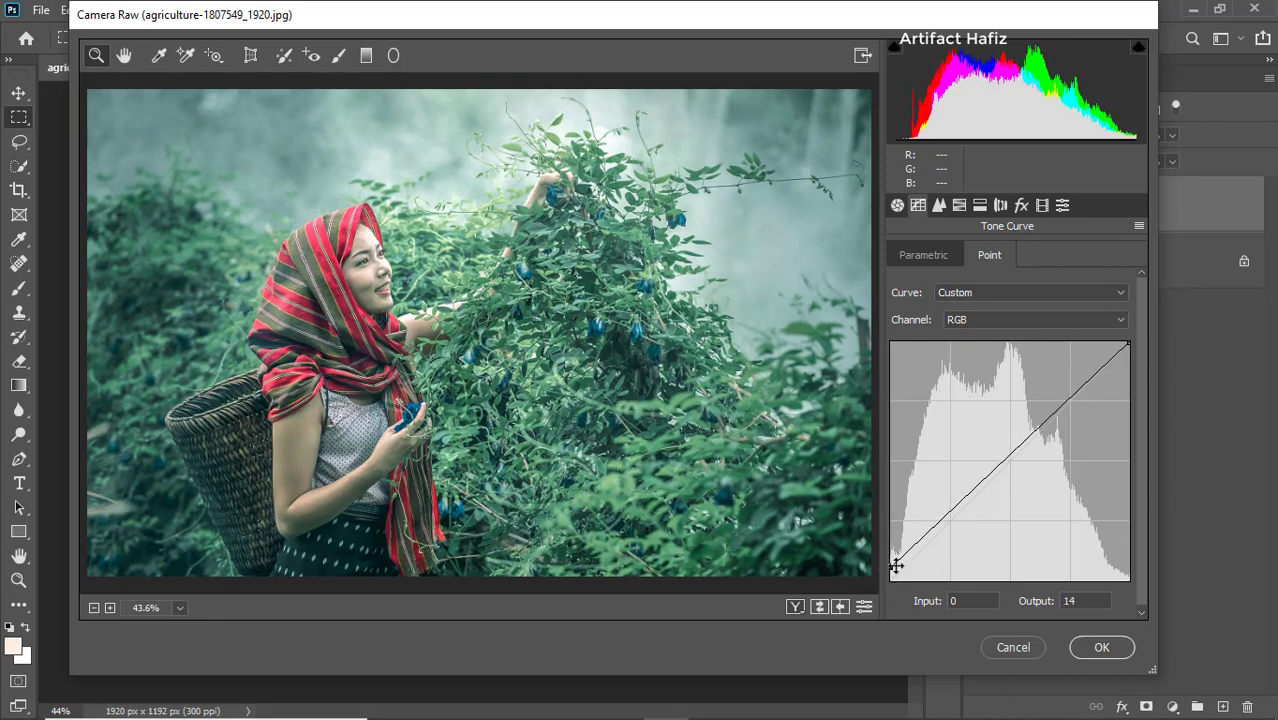
# Step: Shape the Red channel curve with a shadow point at input 70, output 64 and a midpoint at input 129, output 128
pyautogui.click(960, 319)
pyautogui.click(961, 334)
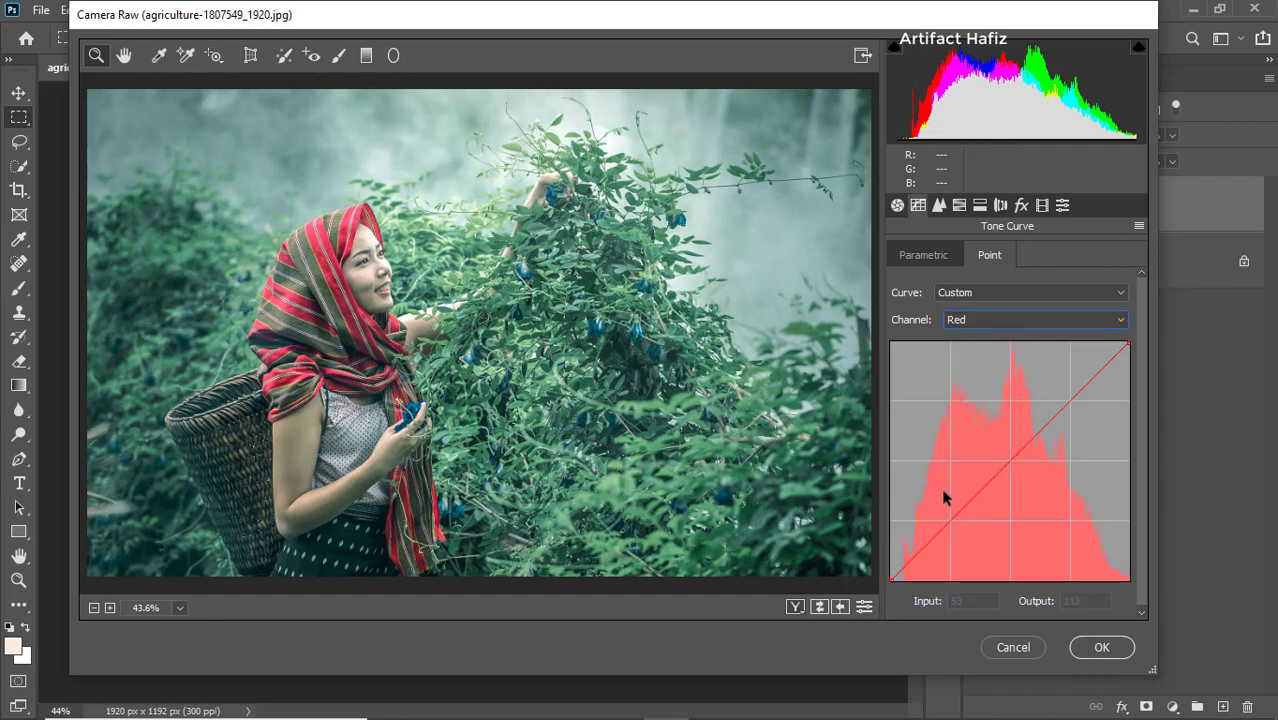
pyautogui.moveTo(949, 520); pyautogui.dragTo(954, 518)
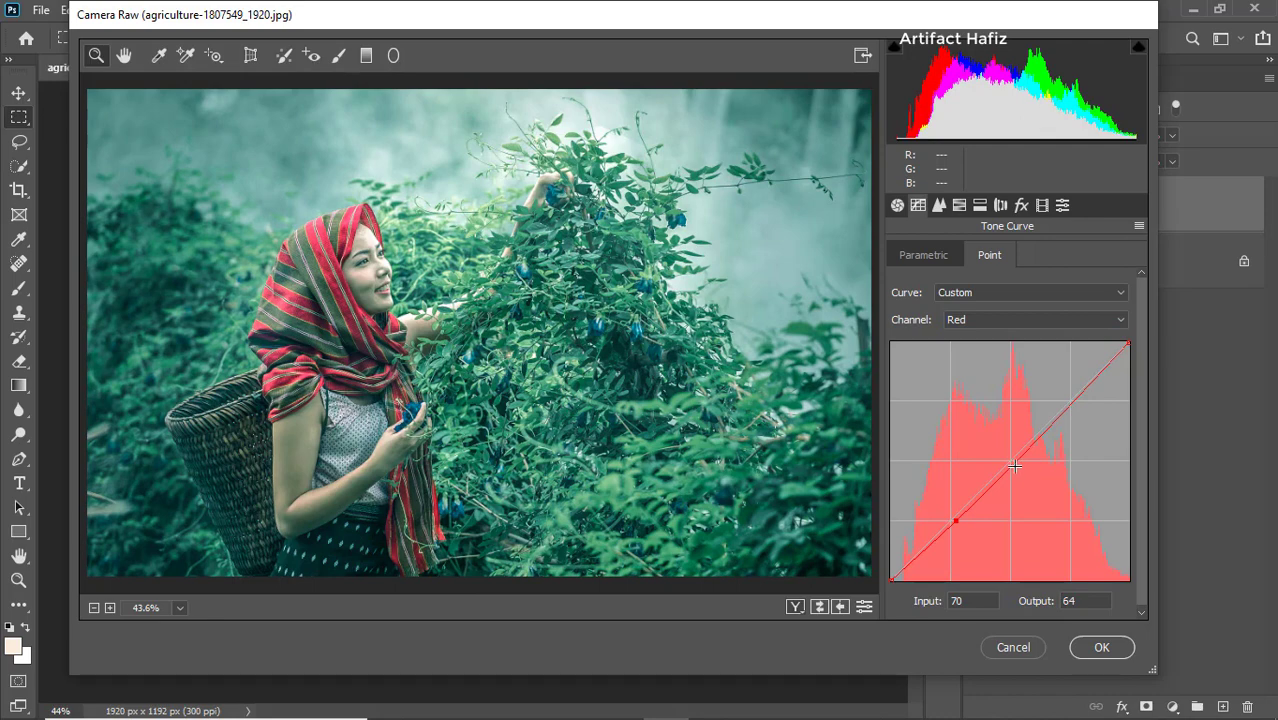
pyautogui.moveTo(1014, 465)
pyautogui.mouseDown()
pyautogui.moveTo(1015, 448)
pyautogui.moveTo(1010, 459)
pyautogui.mouseUp()
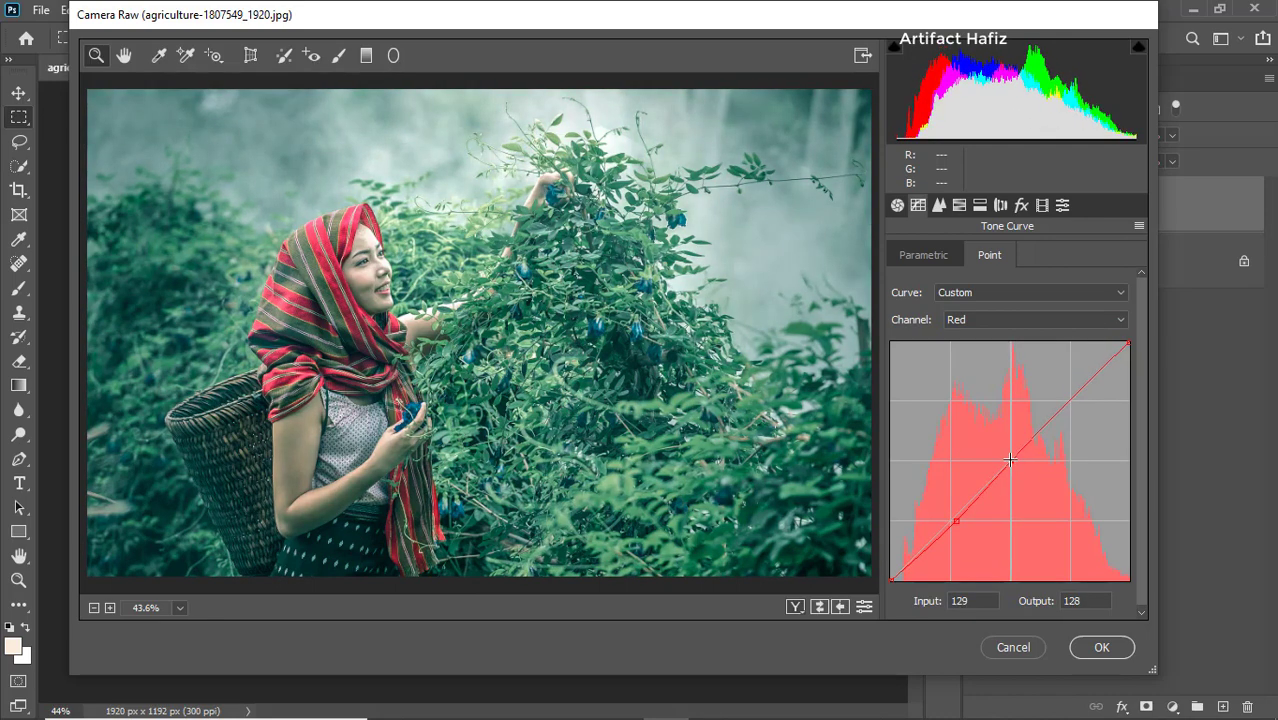
# Step: Shape the Green channel curve with a shadow point at about input 68, output 63, a slightly lowered midpoint, and a highlight point at input 191, output 195
pyautogui.click(982, 320)
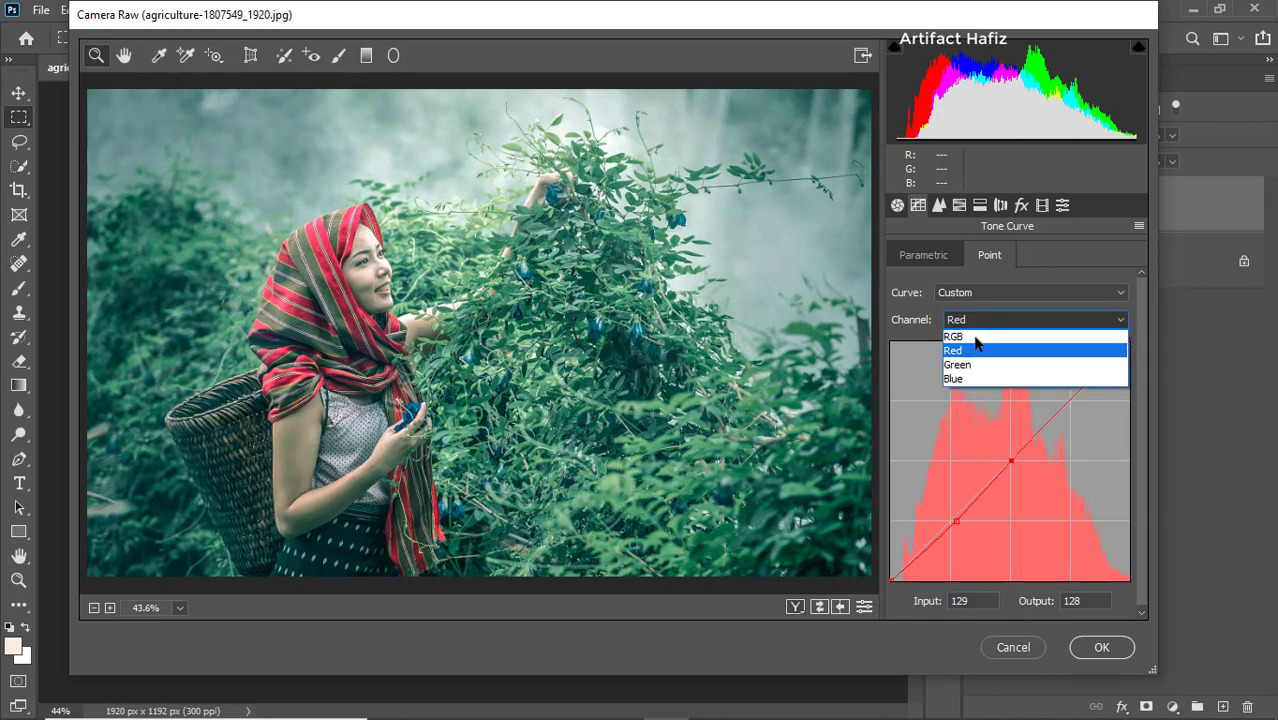
pyautogui.click(970, 362)
pyautogui.moveTo(952, 518)
pyautogui.mouseDown()
pyautogui.moveTo(950, 490)
pyautogui.moveTo(941, 514)
pyautogui.moveTo(953, 521)
pyautogui.mouseUp()
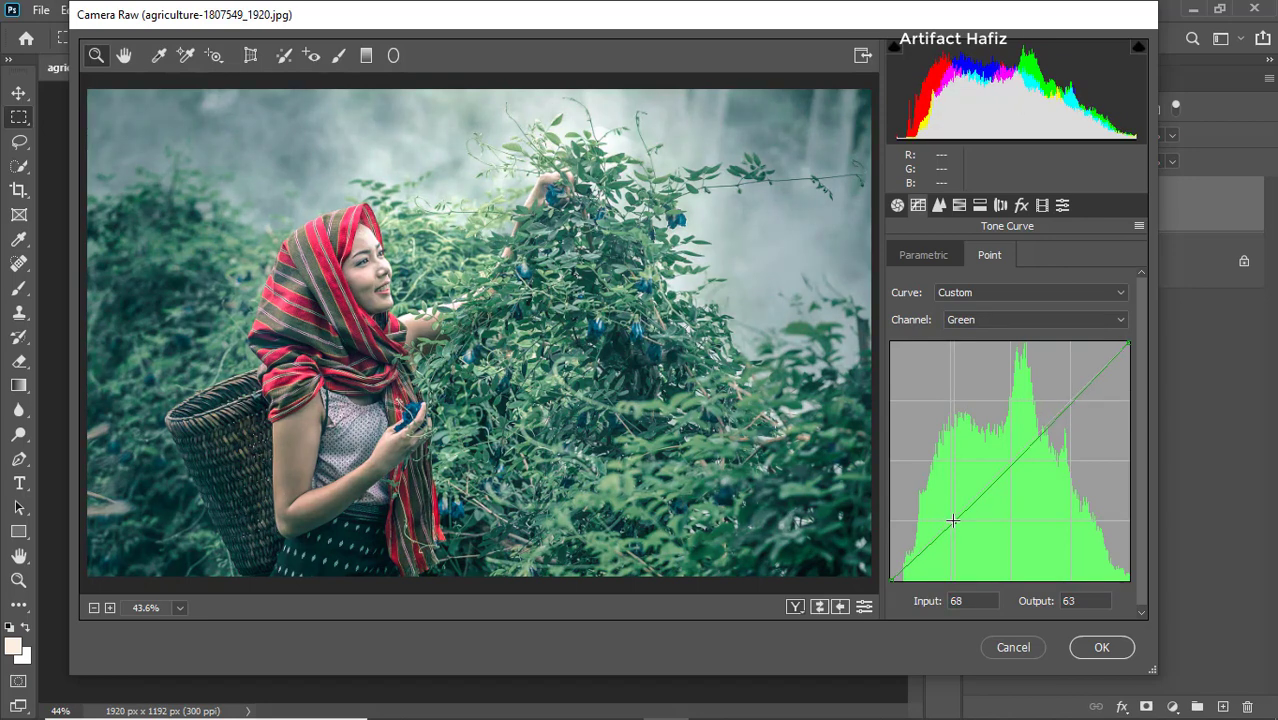
pyautogui.moveTo(1012, 463)
pyautogui.mouseDown()
pyautogui.moveTo(1007, 452)
pyautogui.moveTo(1009, 463)
pyautogui.mouseUp()
pyautogui.moveTo(1072, 403); pyautogui.dragTo(1069, 398)
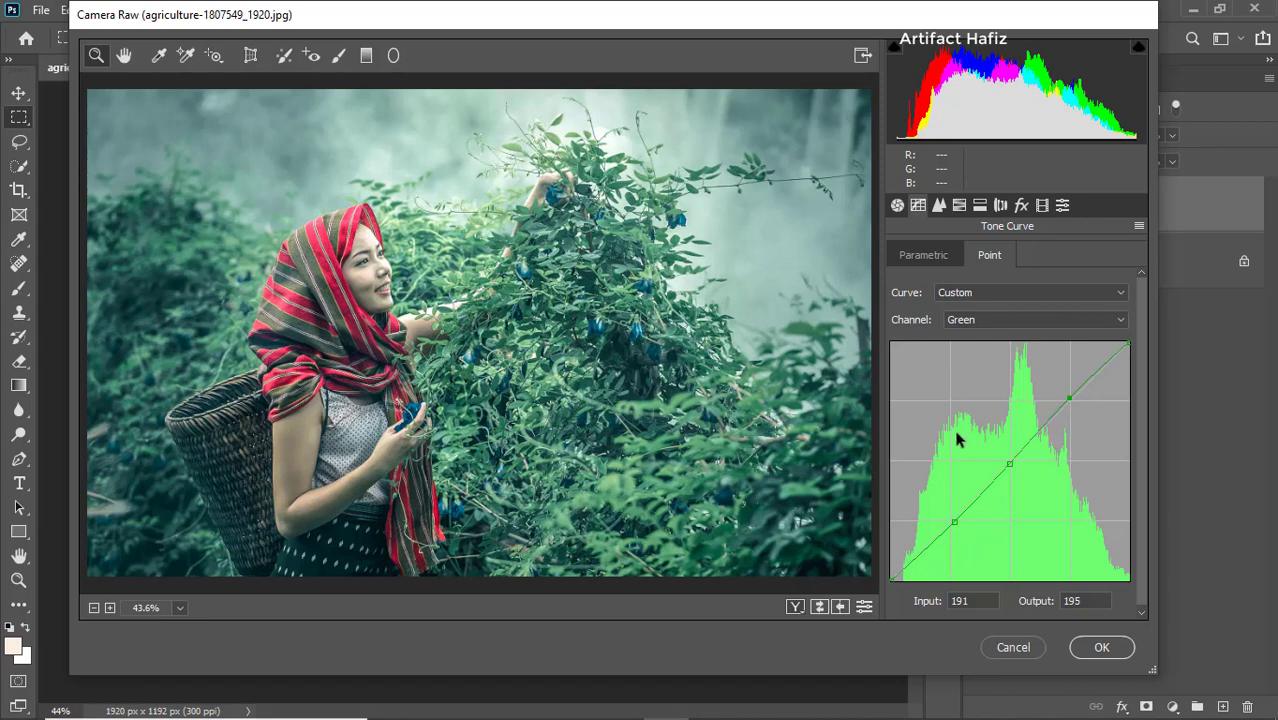
# Step: Shape the Blue channel curve with a slightly raised highlight point and a shadow point at input 61, output 59
pyautogui.click(998, 320)
pyautogui.click(980, 379)
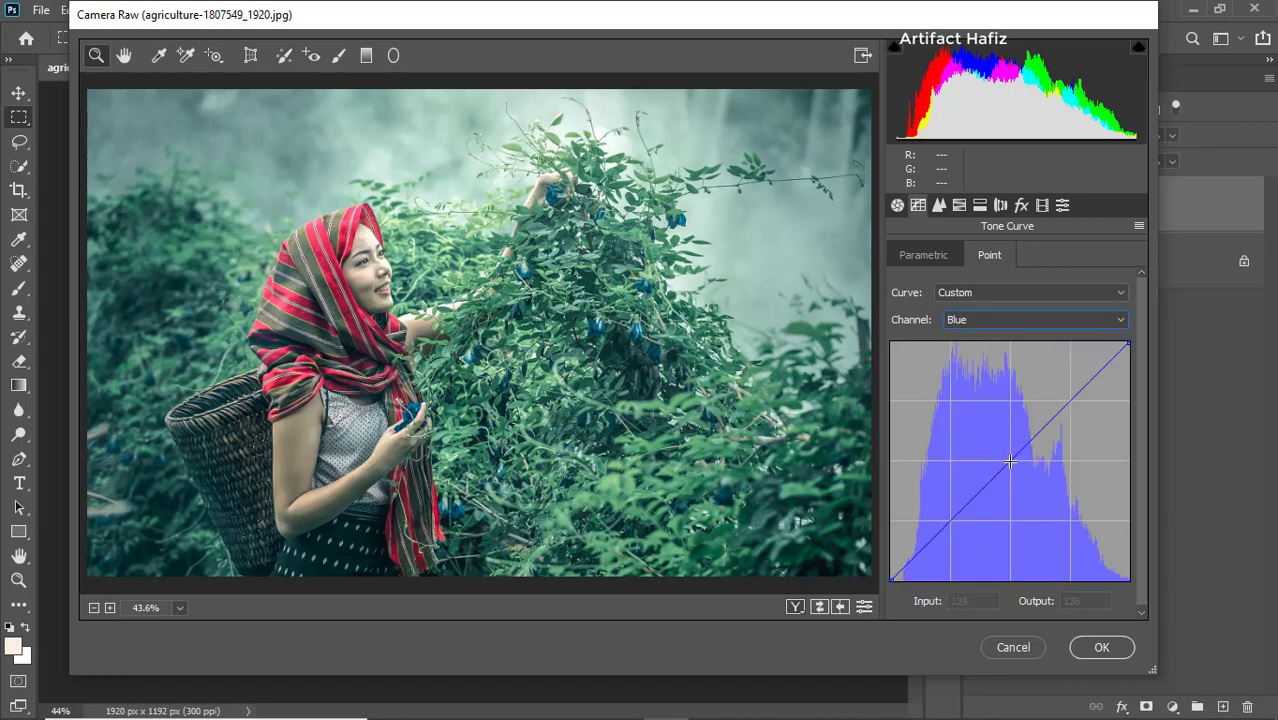
pyautogui.moveTo(1009, 467); pyautogui.dragTo(960, 514)
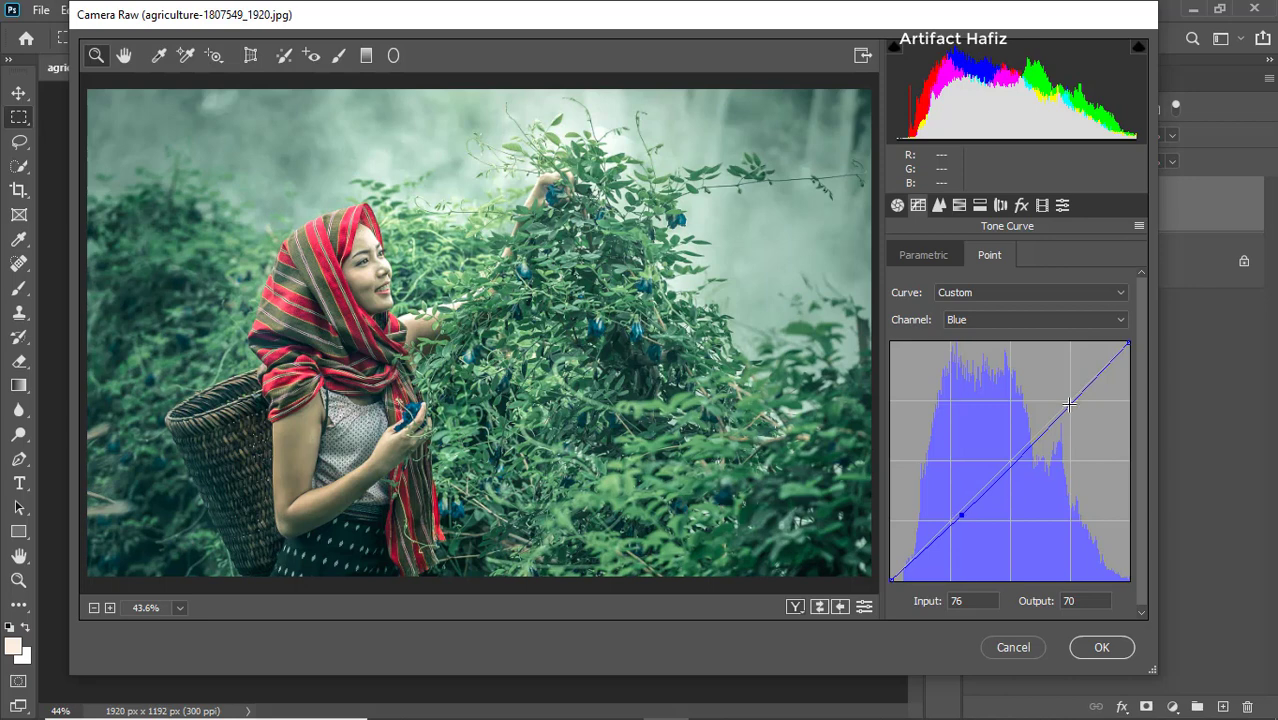
pyautogui.moveTo(1067, 405)
pyautogui.mouseDown()
pyautogui.moveTo(1066, 384)
pyautogui.moveTo(1072, 397)
pyautogui.mouseUp()
pyautogui.moveTo(961, 515); pyautogui.dragTo(946, 524)
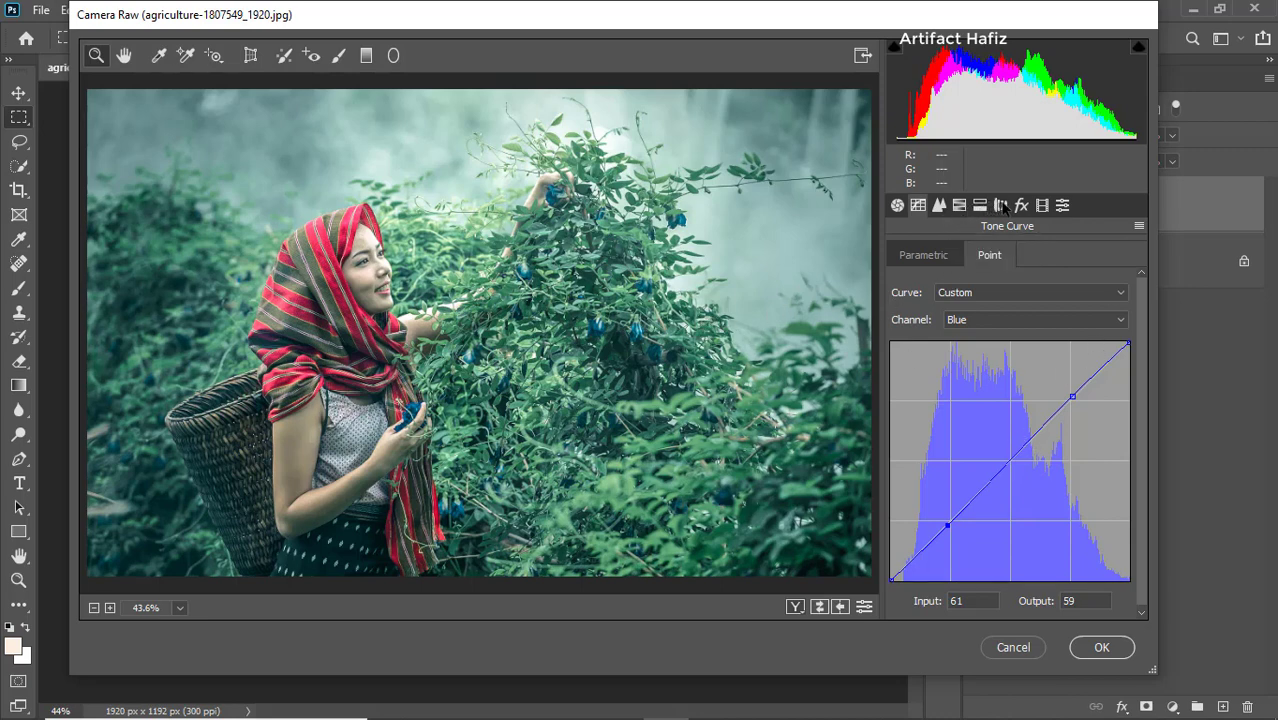
# Step: Set the Red Primary hue to +10 in the camera calibration settings
pyautogui.click(1042, 205)
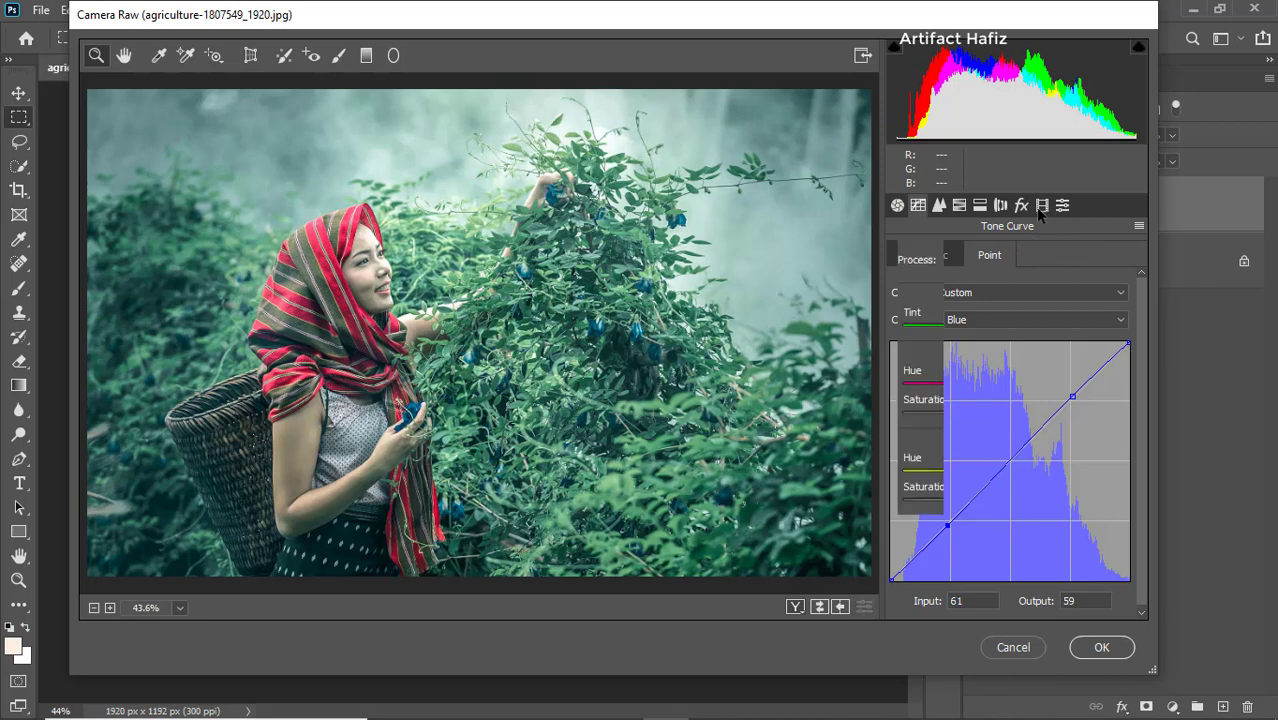
pyautogui.click(1015, 386)
pyautogui.moveTo(1015, 386)
pyautogui.mouseDown()
pyautogui.moveTo(946, 393)
pyautogui.moveTo(1030, 398)
pyautogui.mouseUp()
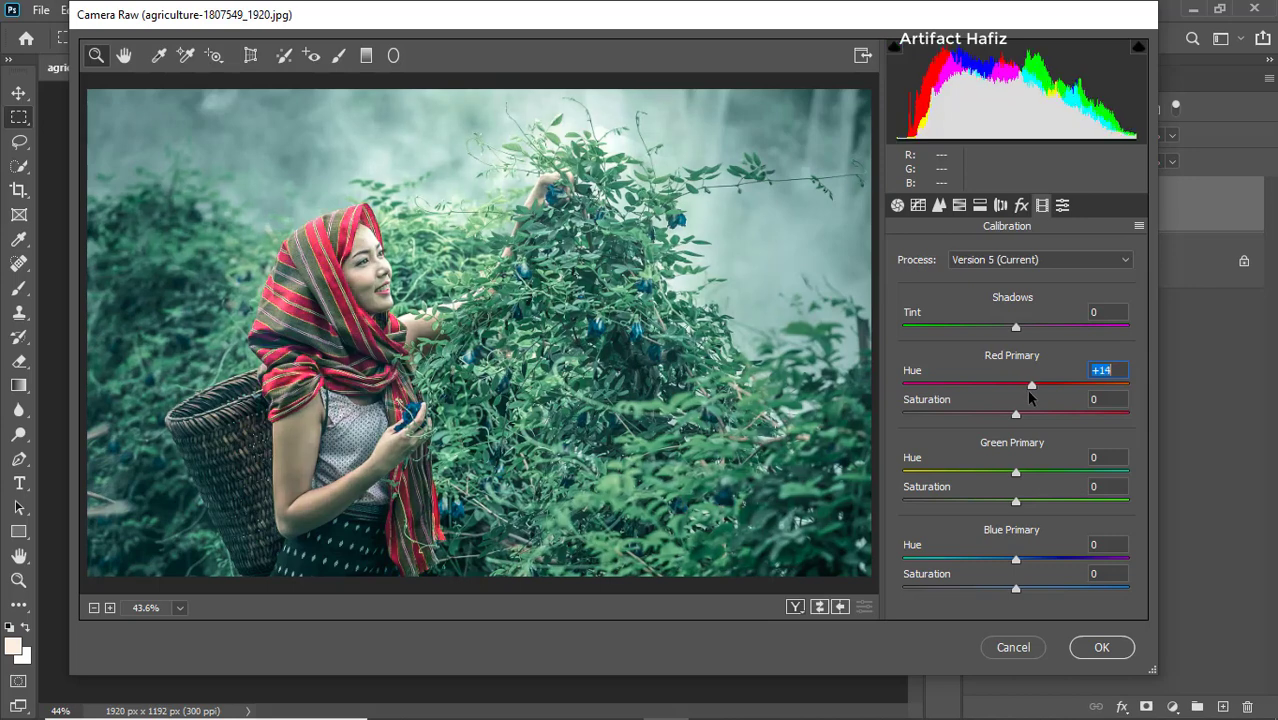
pyautogui.click(1027, 386)
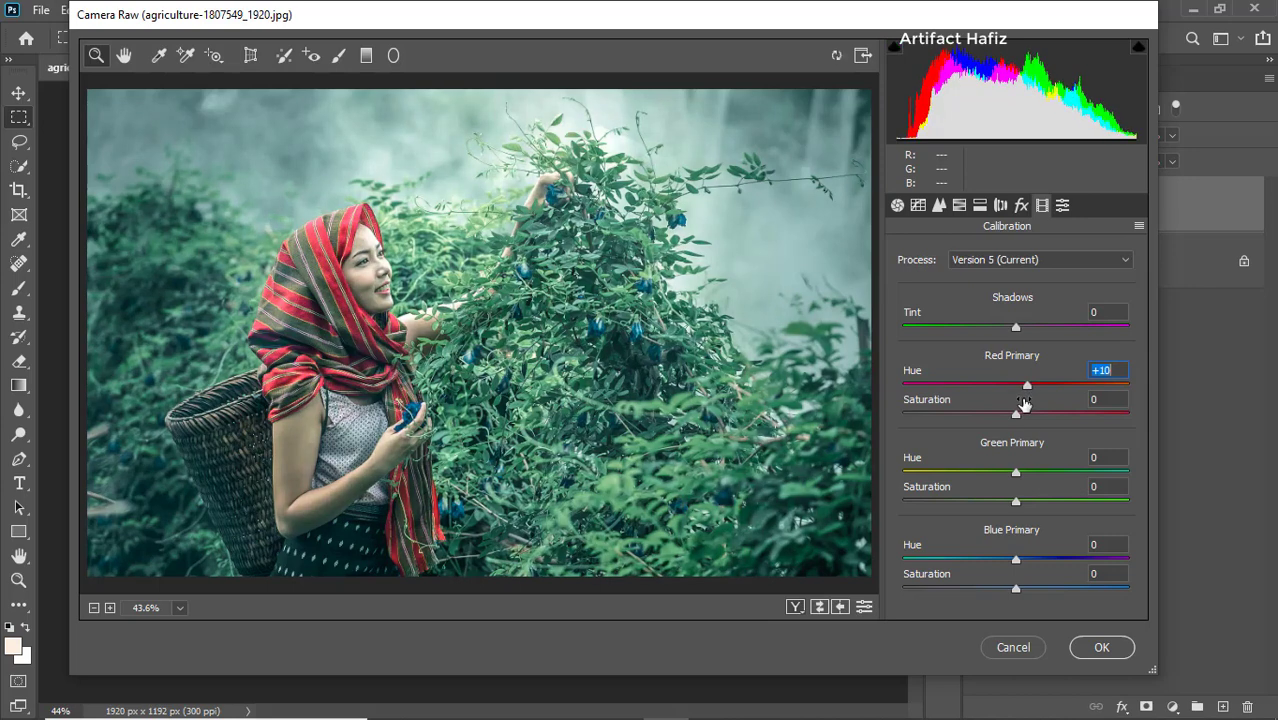
# Step: Set the Green Primary hue to -54 and the Blue Primary hue to +9 in the calibration
pyautogui.click(1017, 472)
pyautogui.click(1063, 470)
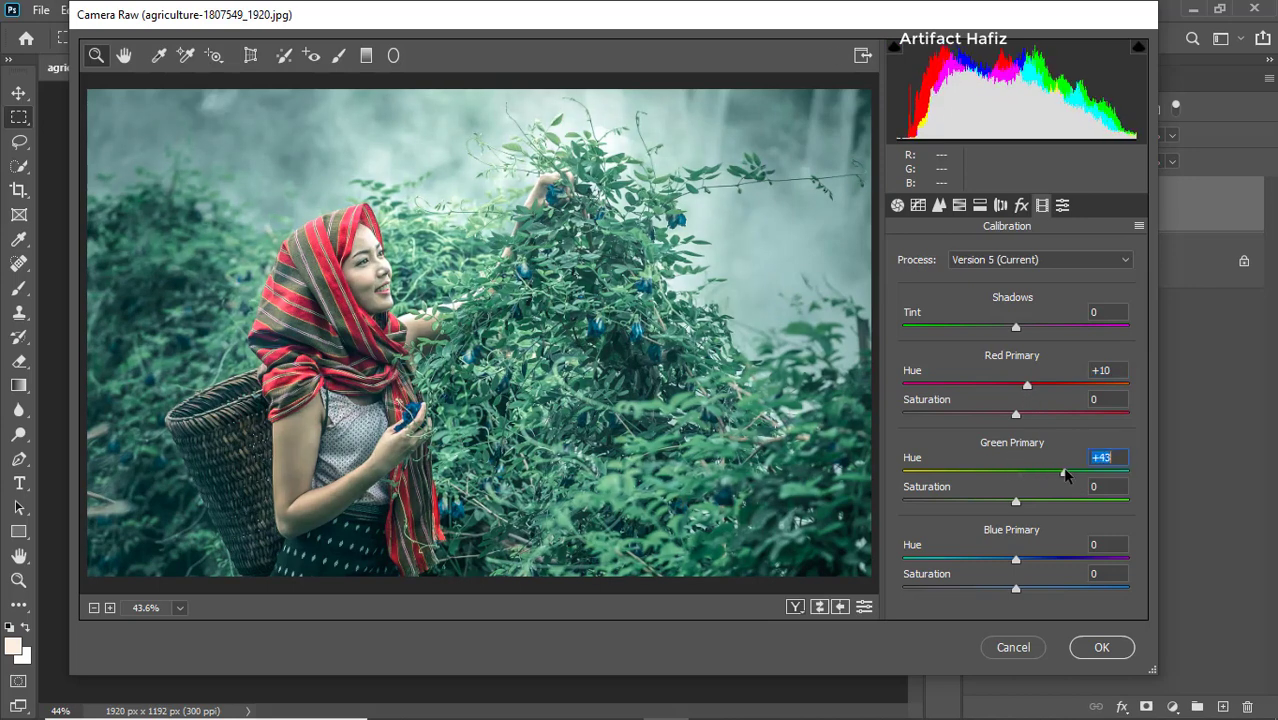
pyautogui.moveTo(1065, 472); pyautogui.dragTo(955, 474)
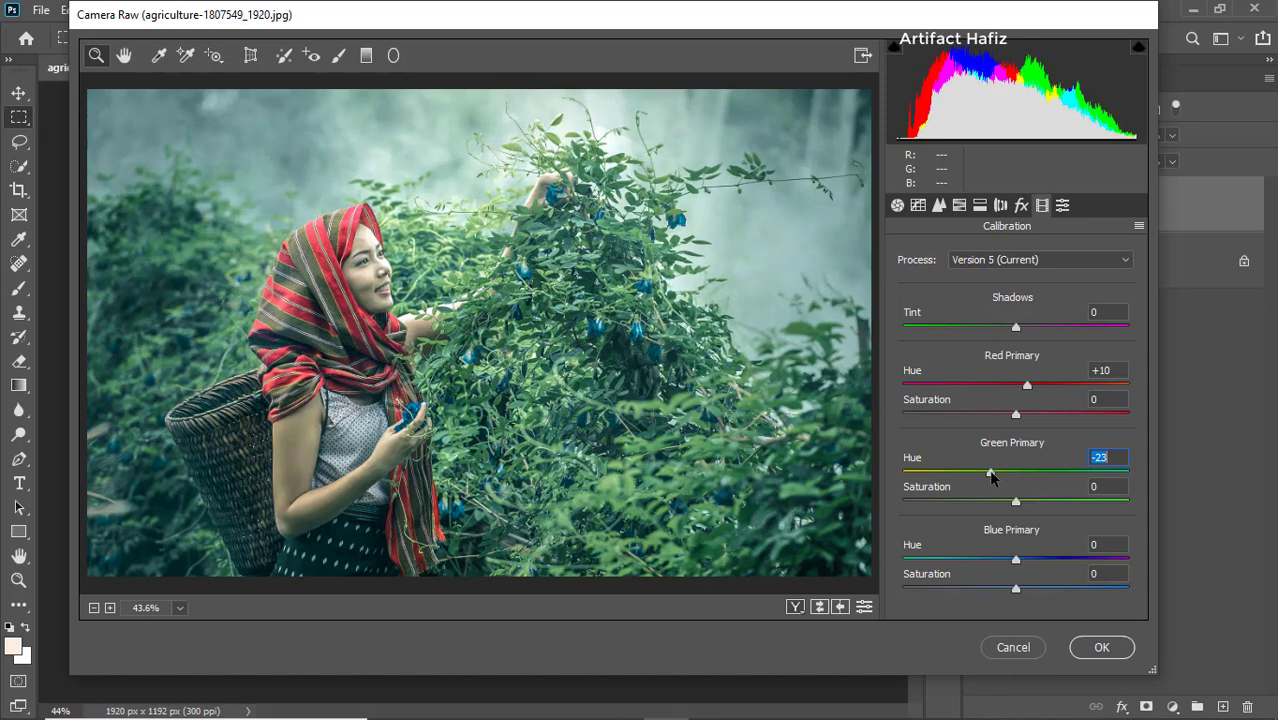
pyautogui.moveTo(990, 473); pyautogui.dragTo(954, 474)
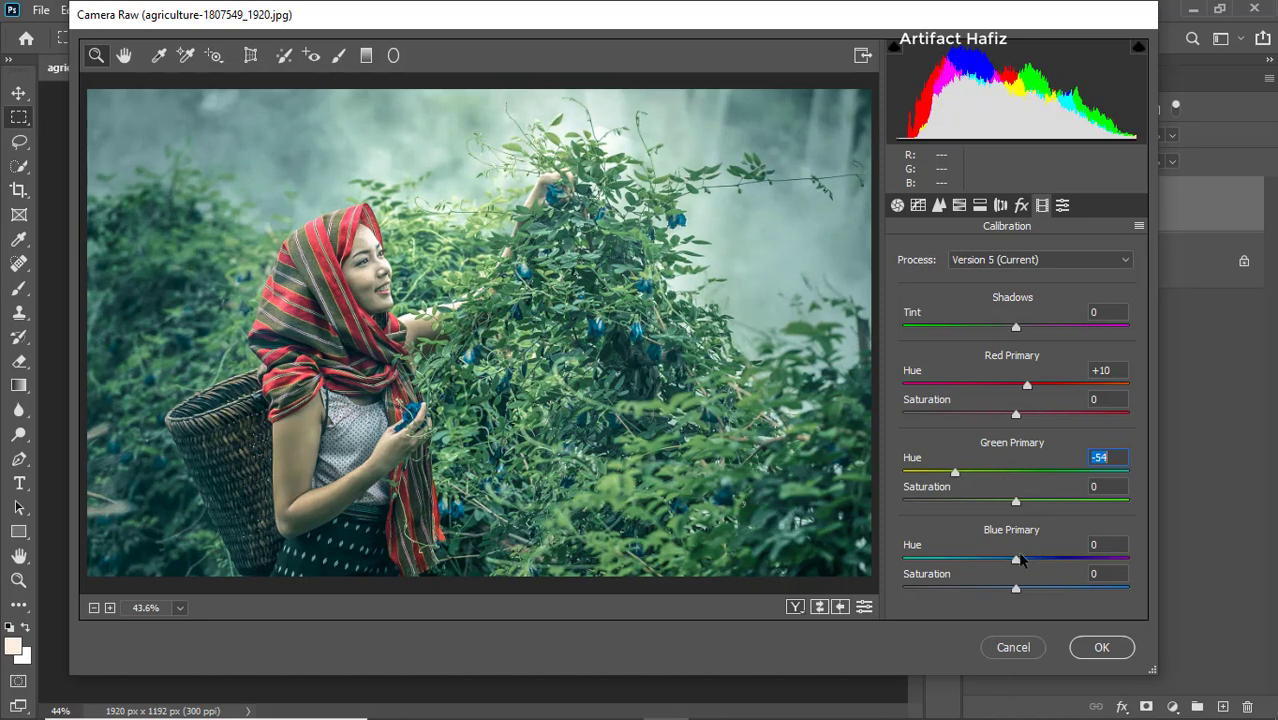
pyautogui.moveTo(1016, 559)
pyautogui.mouseDown()
pyautogui.moveTo(1075, 559)
pyautogui.moveTo(978, 561)
pyautogui.moveTo(1023, 561)
pyautogui.mouseUp()
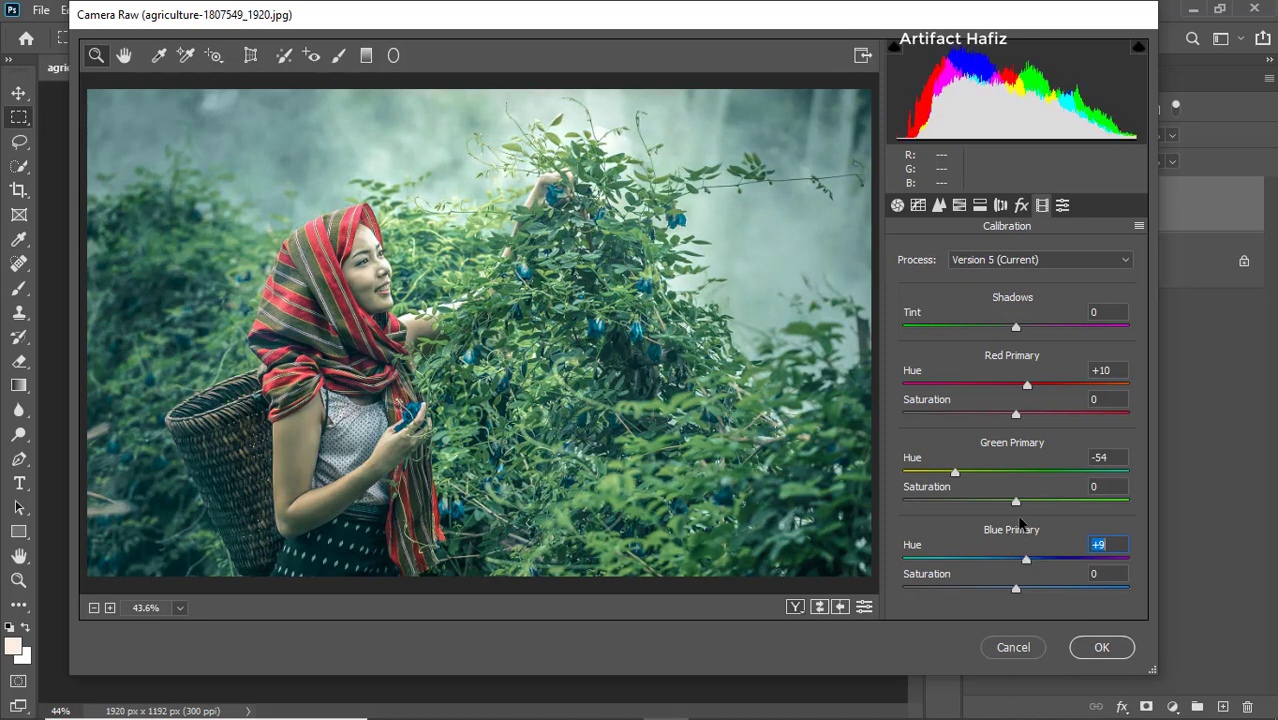
# Step: Add a post-crop vignette with Amount -10, Roundness +40 and Feather 69
pyautogui.click(1020, 206)
pyautogui.moveTo(1016, 451); pyautogui.dragTo(1005, 450)
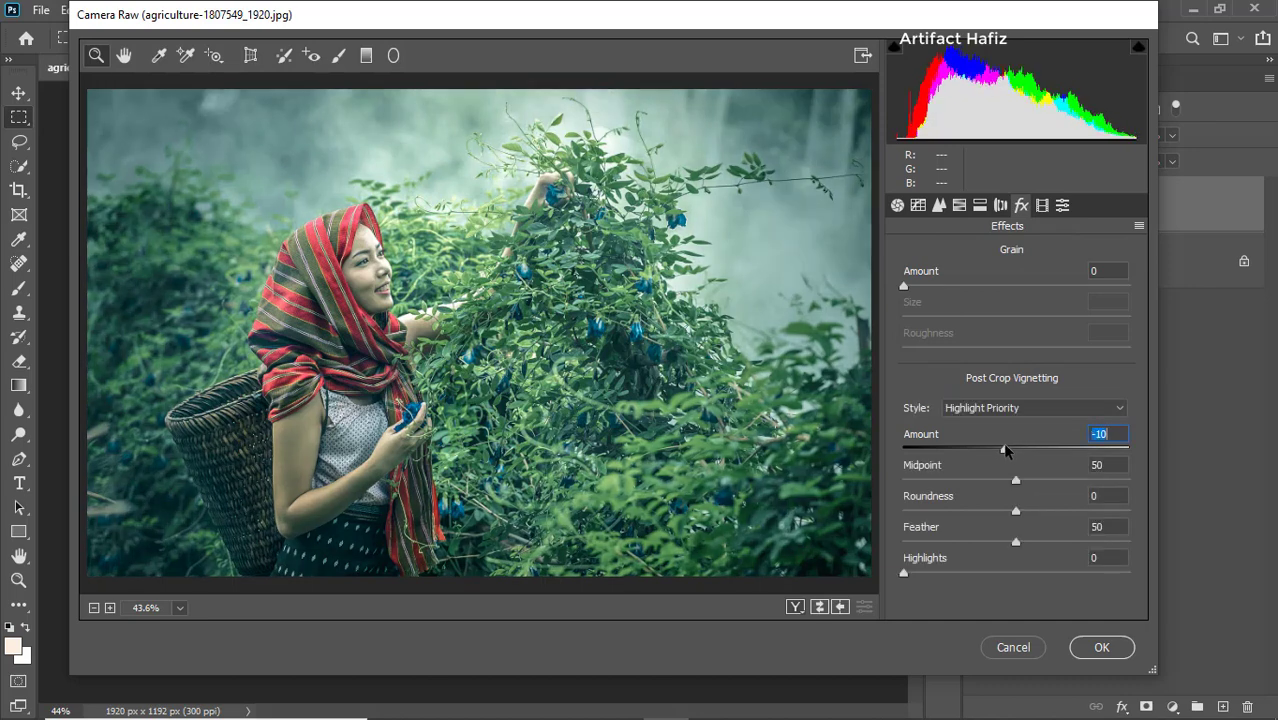
pyautogui.moveTo(1016, 512); pyautogui.dragTo(1058, 545)
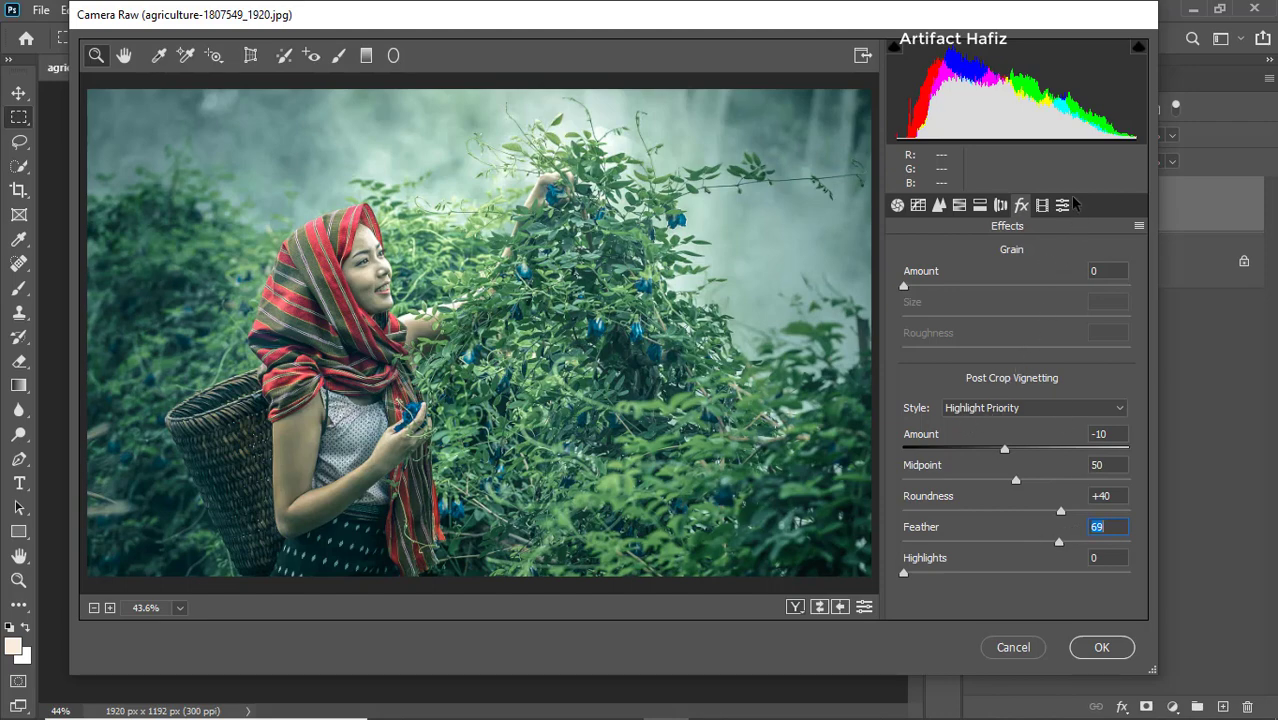
# Step: Apply the Camera Raw filter and compare the Background copy with the original by toggling its visibility
pyautogui.click(1100, 642)
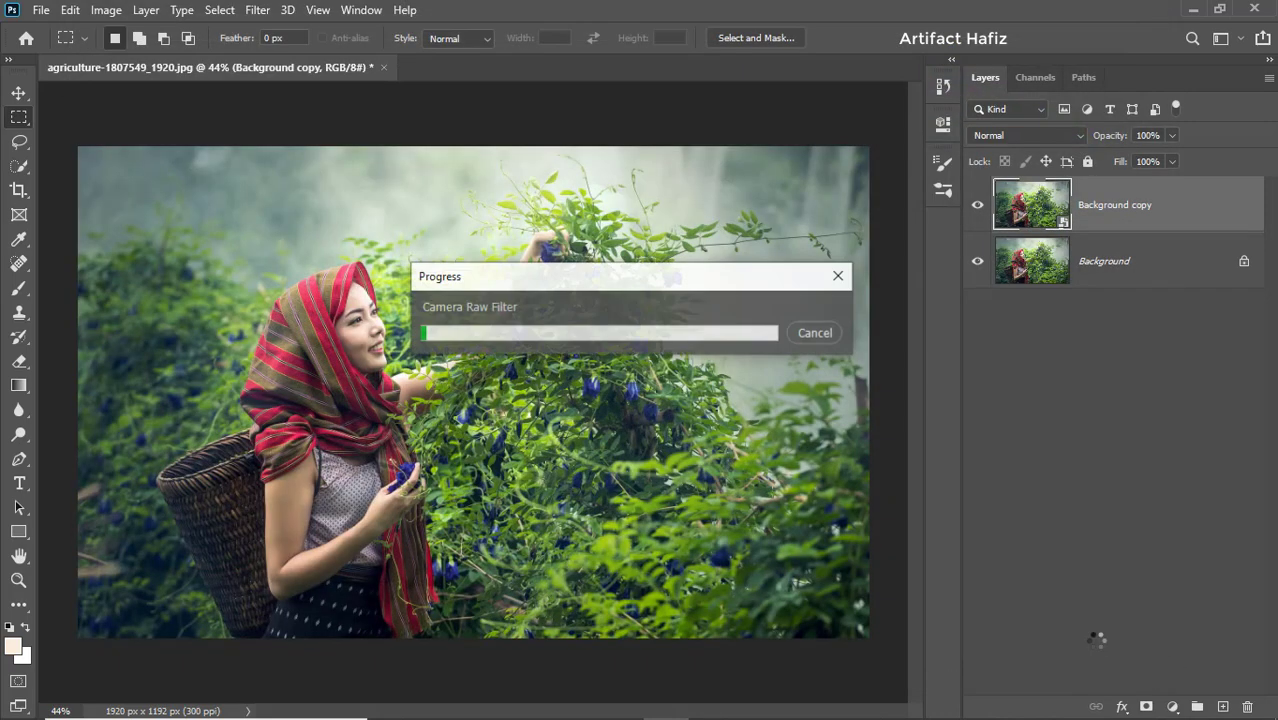
pyautogui.click(978, 205)
pyautogui.click(978, 205)
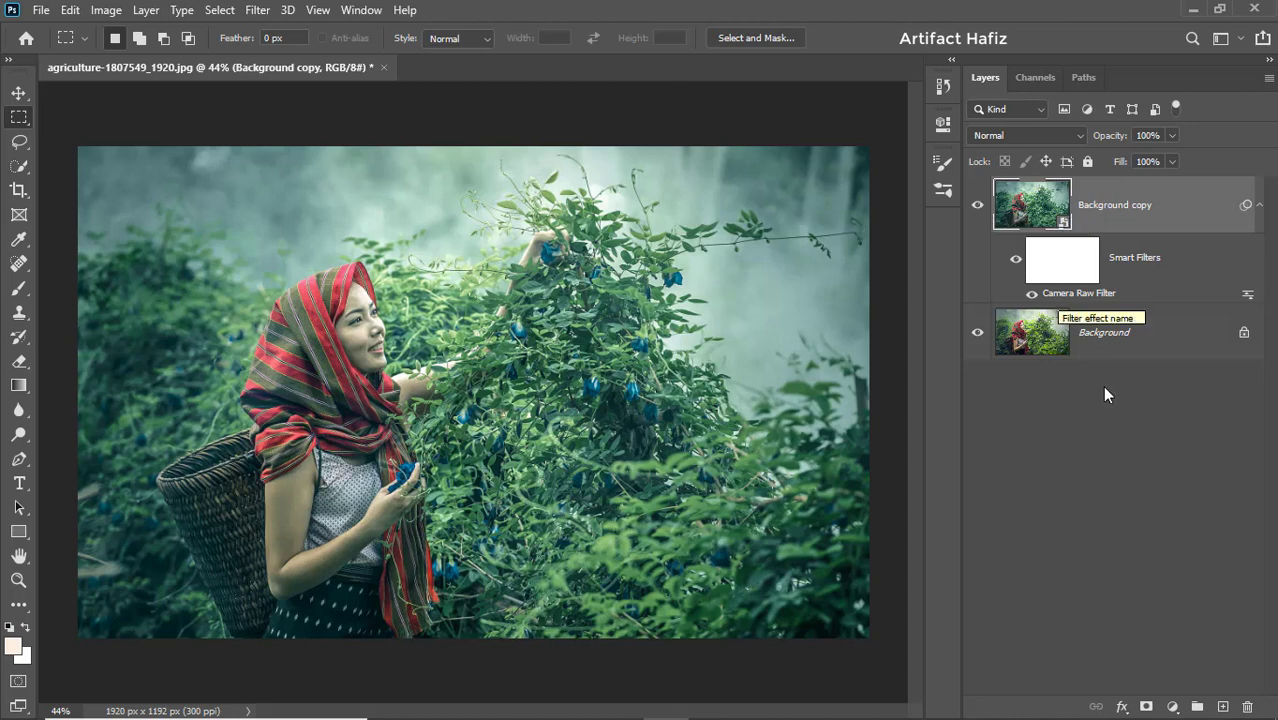
# Step: Add a Color Balance adjustment layer with midtones shifted slightly toward cyan, Magenta–Green +4 and Yellow–Blue -7
pyautogui.click(1173, 706)
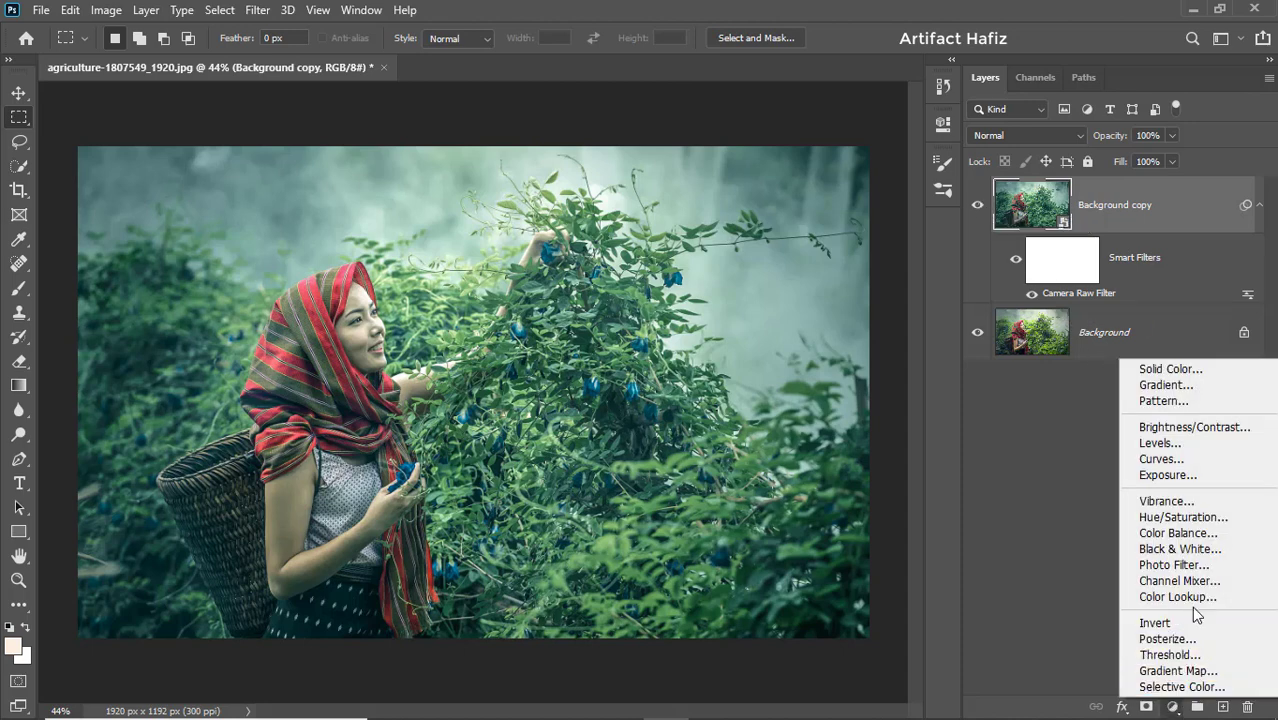
pyautogui.click(1178, 533)
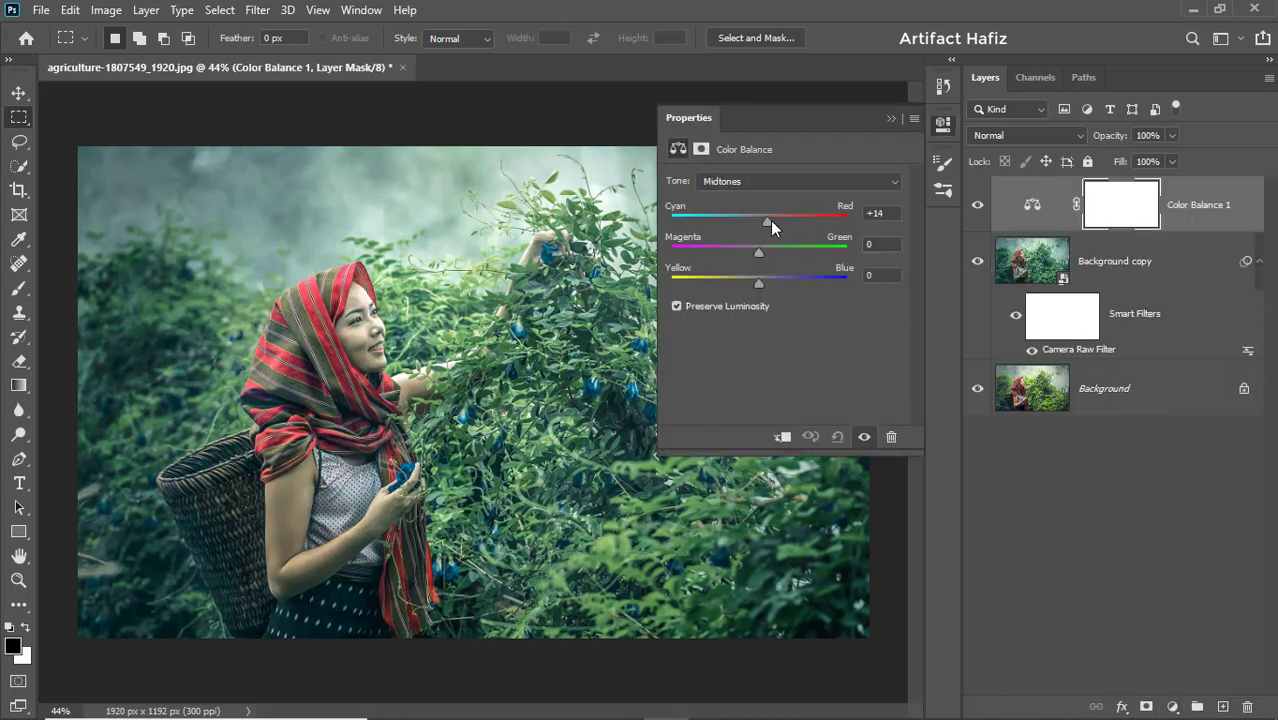
pyautogui.moveTo(770, 220); pyautogui.dragTo(751, 216)
pyautogui.moveTo(759, 258); pyautogui.dragTo(753, 283)
# Step: Set the Color Balance shadows to Cyan–Red -5, Magenta–Green -9 and Yellow–Blue -5
pyautogui.click(753, 186)
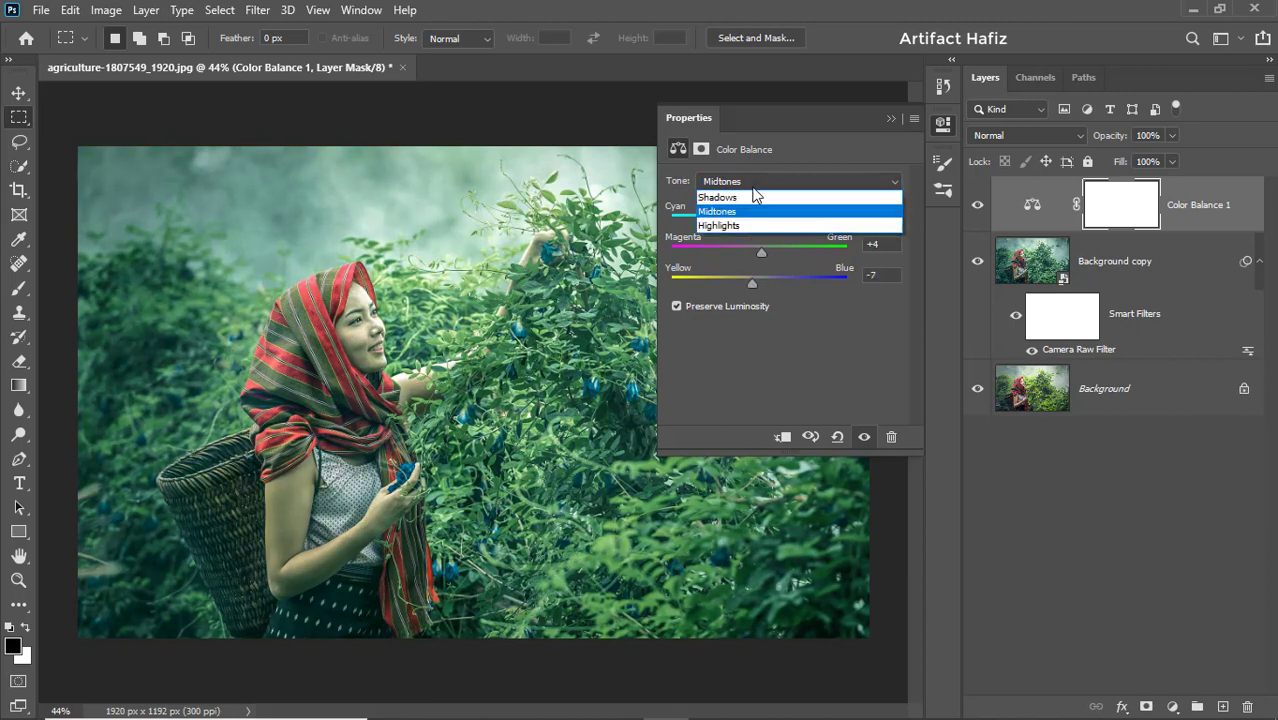
pyautogui.click(754, 197)
pyautogui.moveTo(757, 217); pyautogui.dragTo(754, 284)
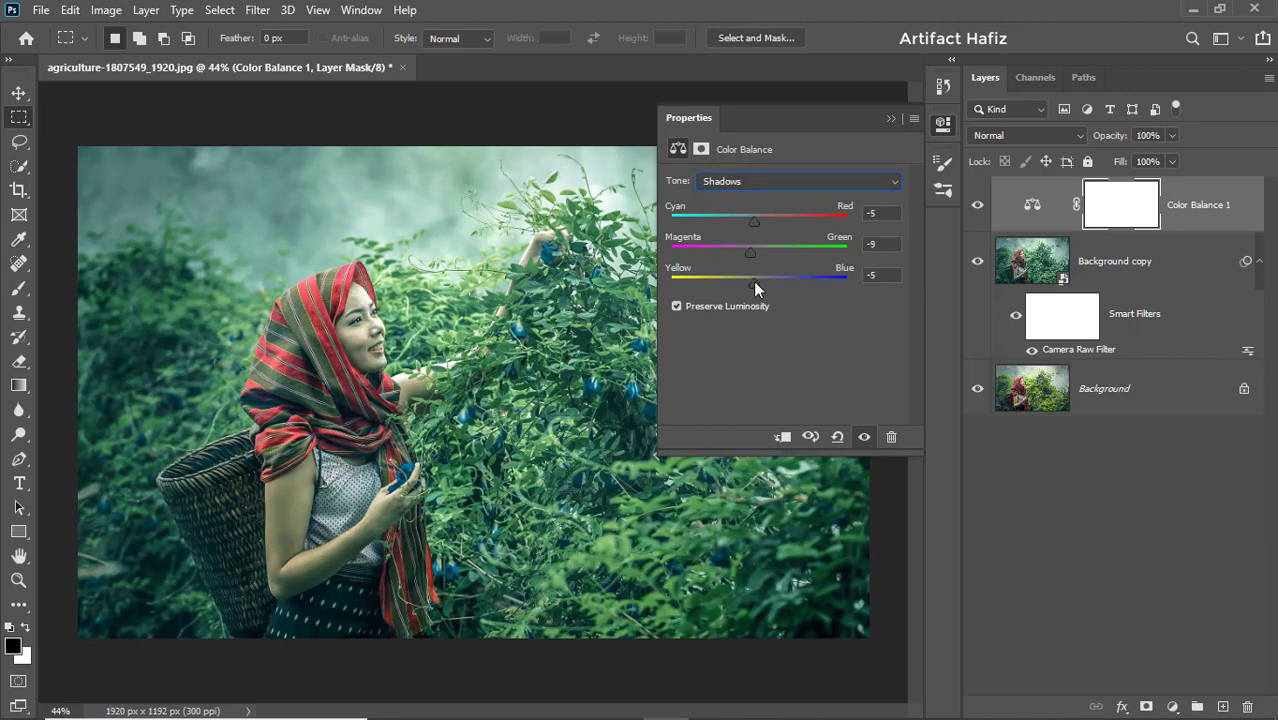
# Step: Set the Color Balance highlights to Cyan–Red -4, Magenta–Green +5 and Yellow–Blue +3, and collapse the adjustment's settings
pyautogui.click(777, 185)
pyautogui.click(768, 226)
pyautogui.moveTo(768, 226); pyautogui.dragTo(760, 281)
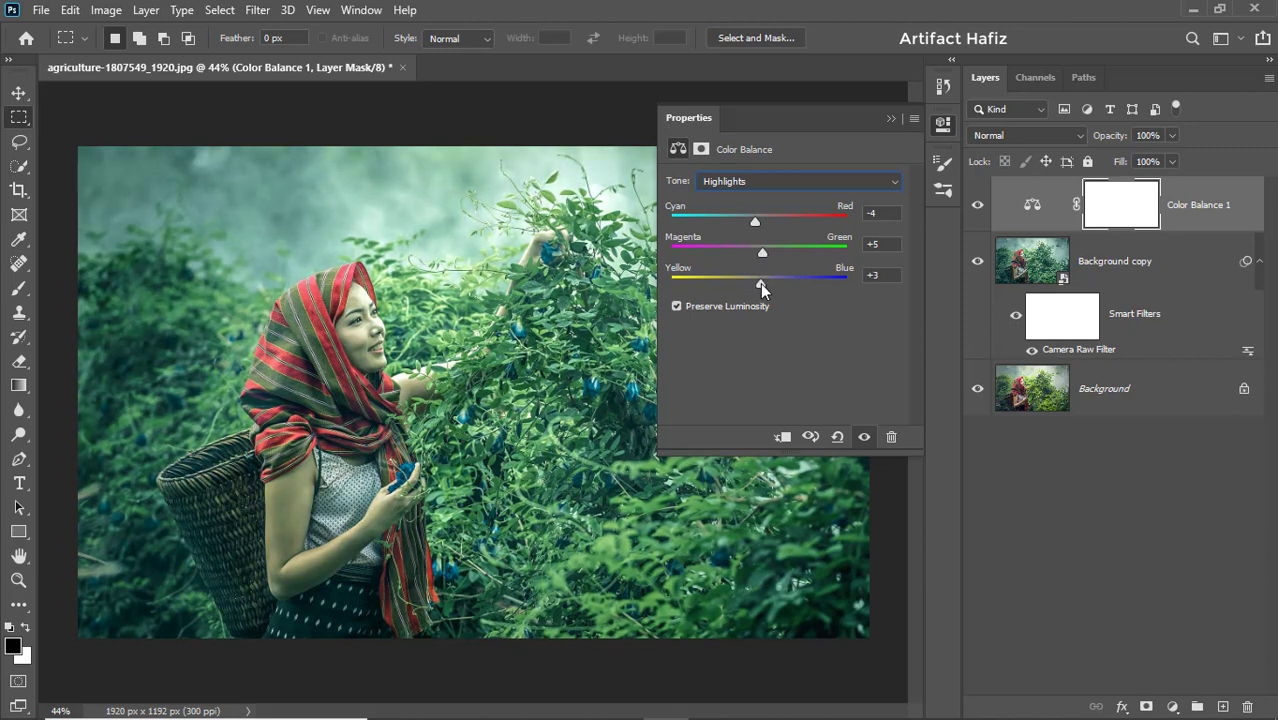
pyautogui.click(886, 119)
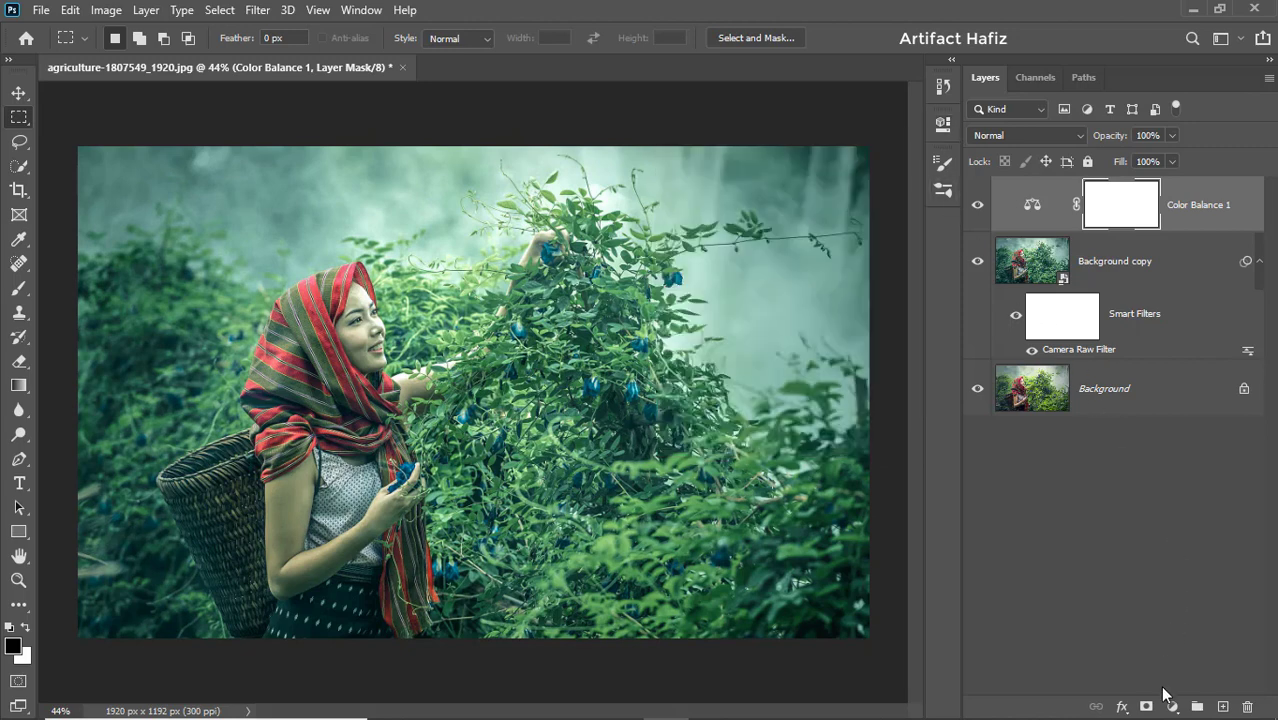
# Step: Add a Color Lookup adjustment layer using the FuturisticBleak.3DL 3D LUT
pyautogui.click(1172, 706)
pyautogui.click(1174, 598)
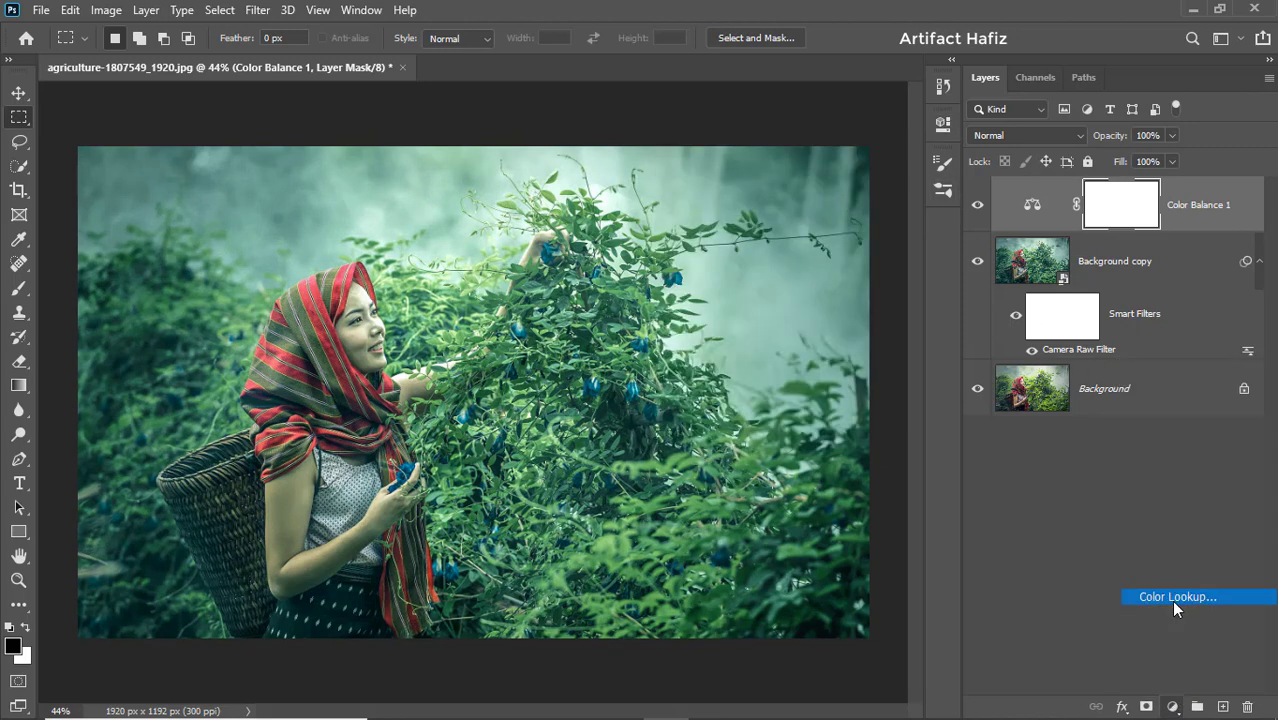
pyautogui.click(772, 184)
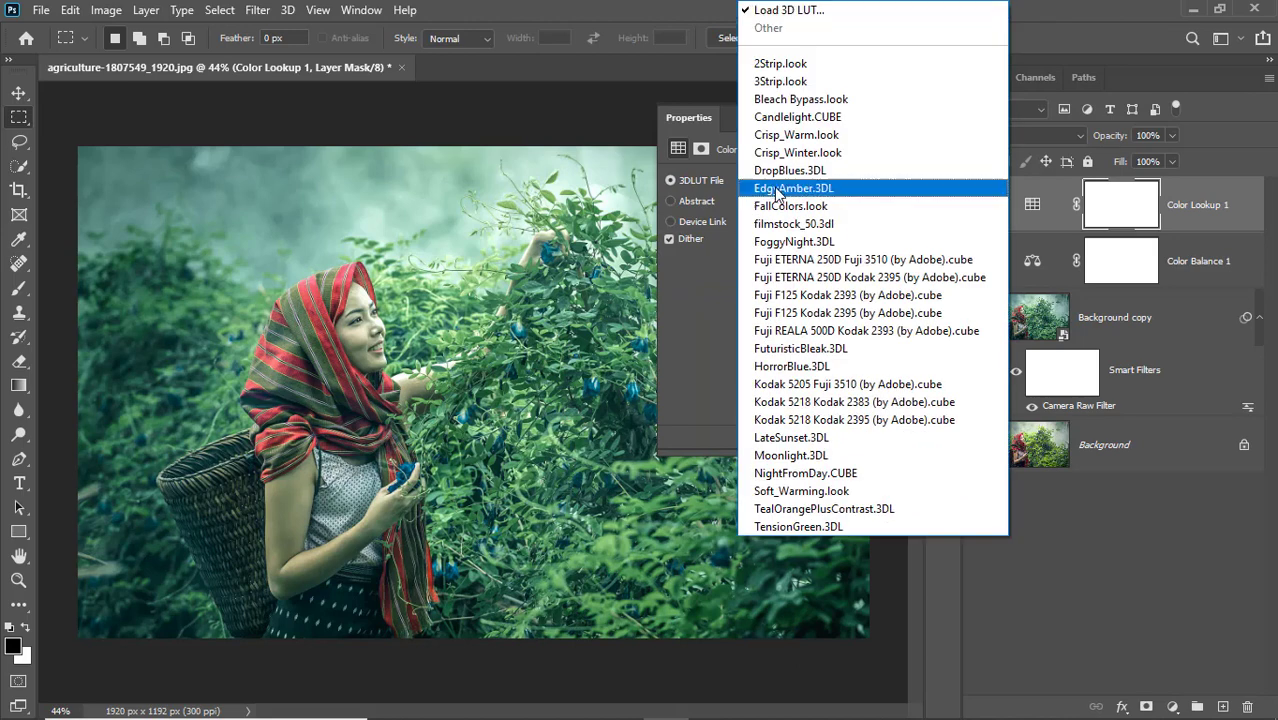
pyautogui.click(826, 350)
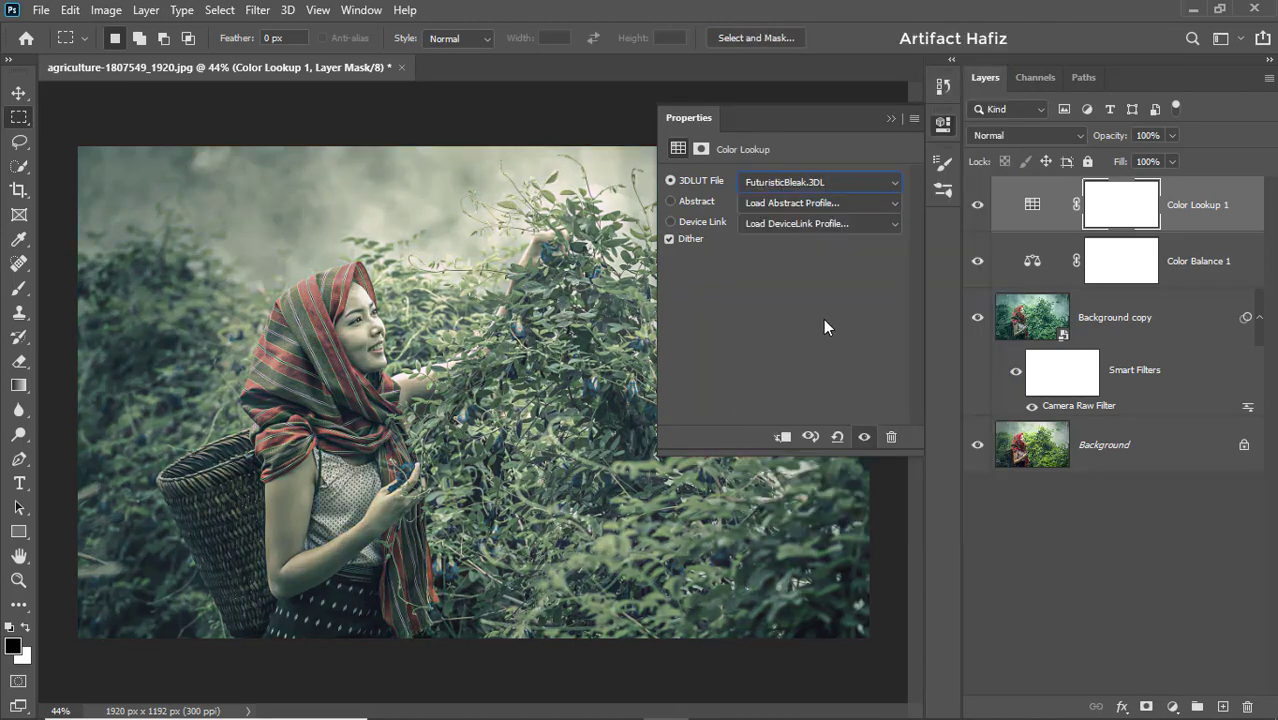
pyautogui.click(892, 120)
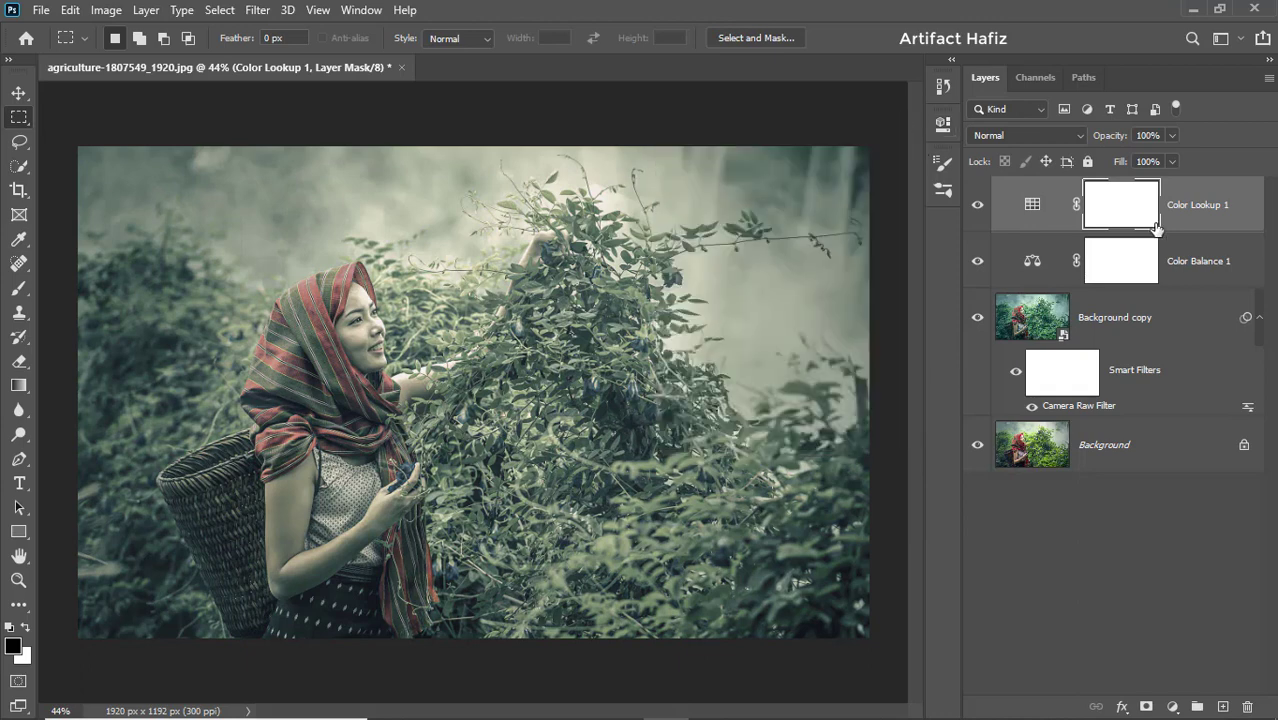
# Step: Reduce the Color Lookup layer's opacity to 18%
pyautogui.click(1172, 136)
pyautogui.moveTo(1175, 158); pyautogui.dragTo(1103, 160)
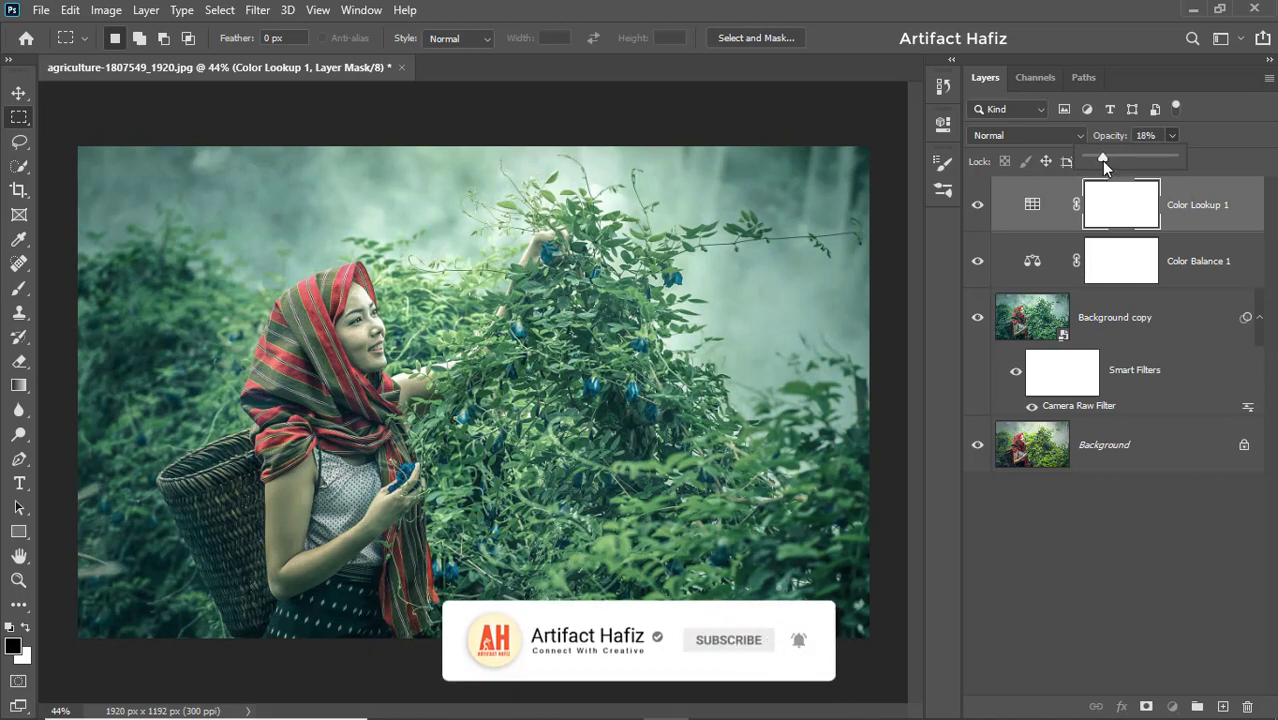
pyautogui.click(1228, 222)
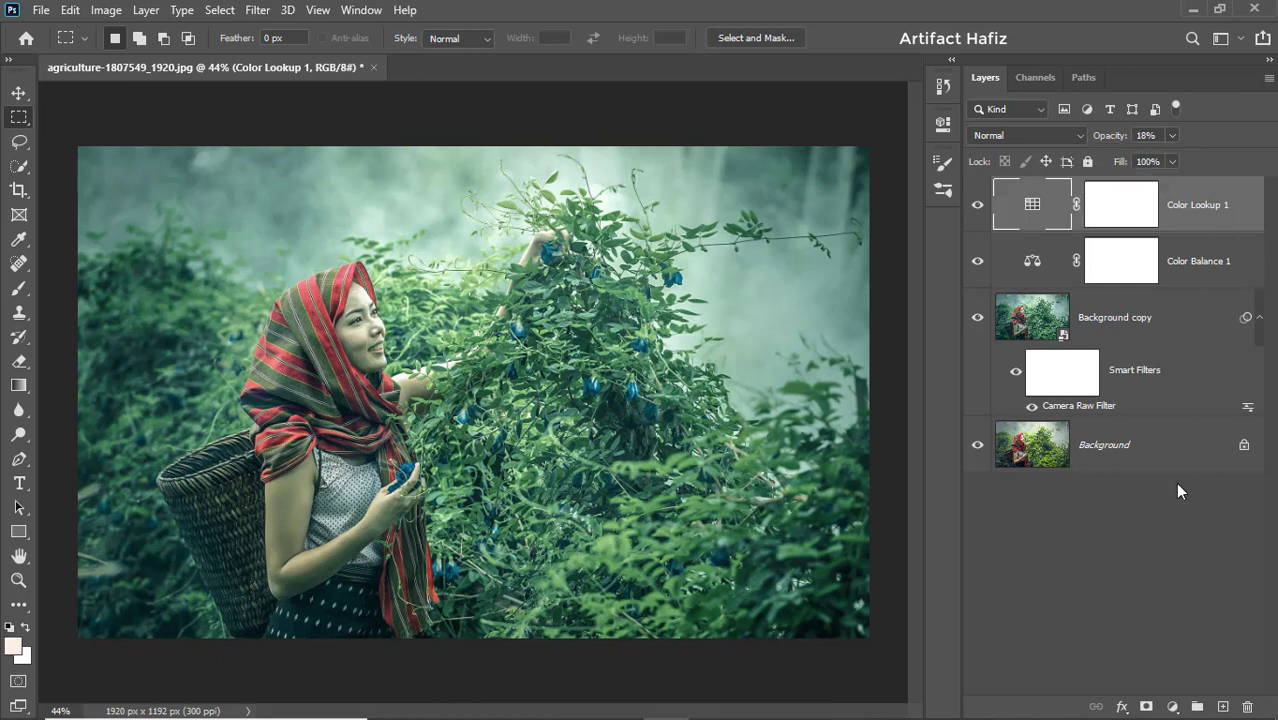
# Step: Add a Curves adjustment layer with a slight RGB S-curve, lowering a shadow point and raising a highlight point
pyautogui.click(1172, 707)
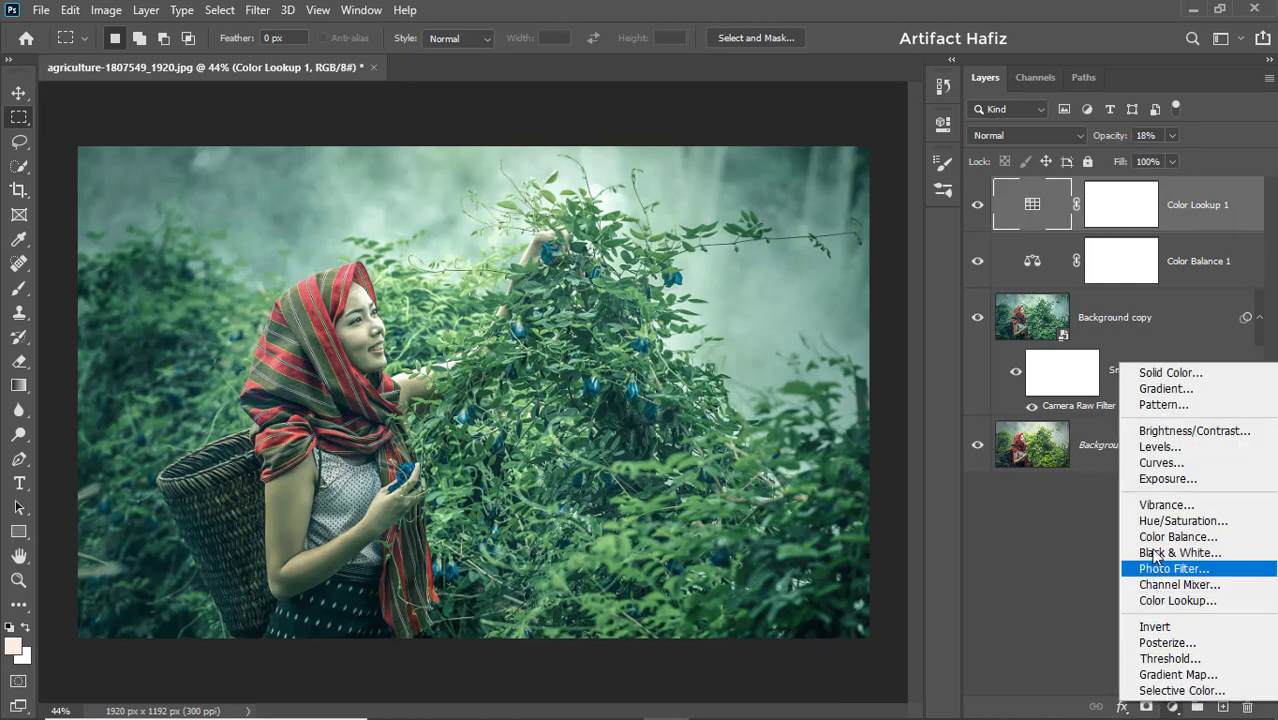
pyautogui.click(1160, 462)
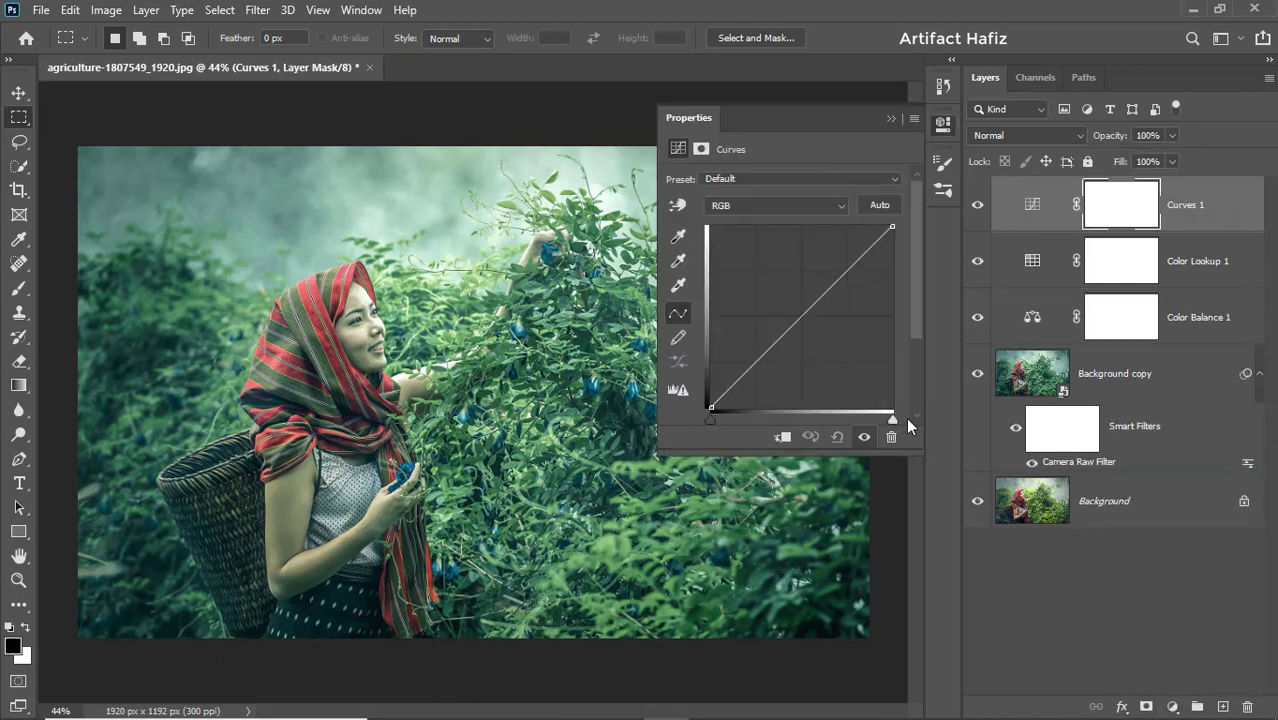
pyautogui.moveTo(762, 349); pyautogui.dragTo(762, 362)
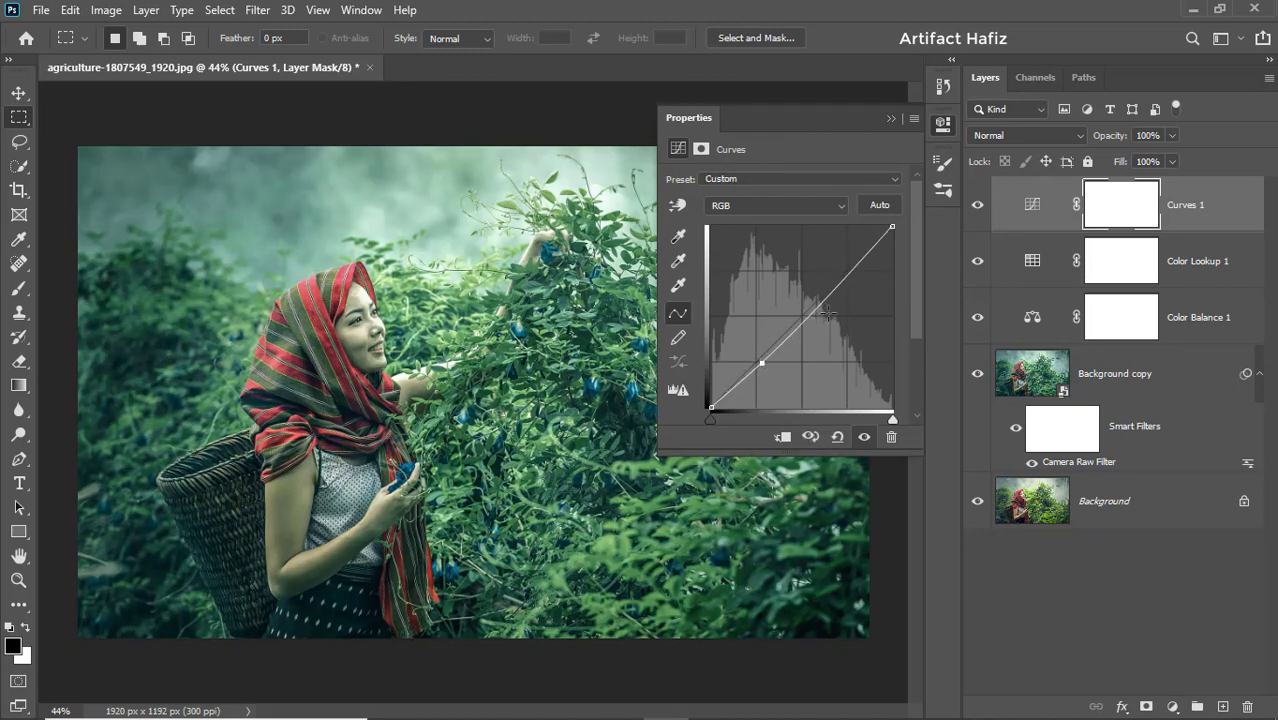
pyautogui.moveTo(832, 292); pyautogui.dragTo(832, 287)
pyautogui.click(889, 118)
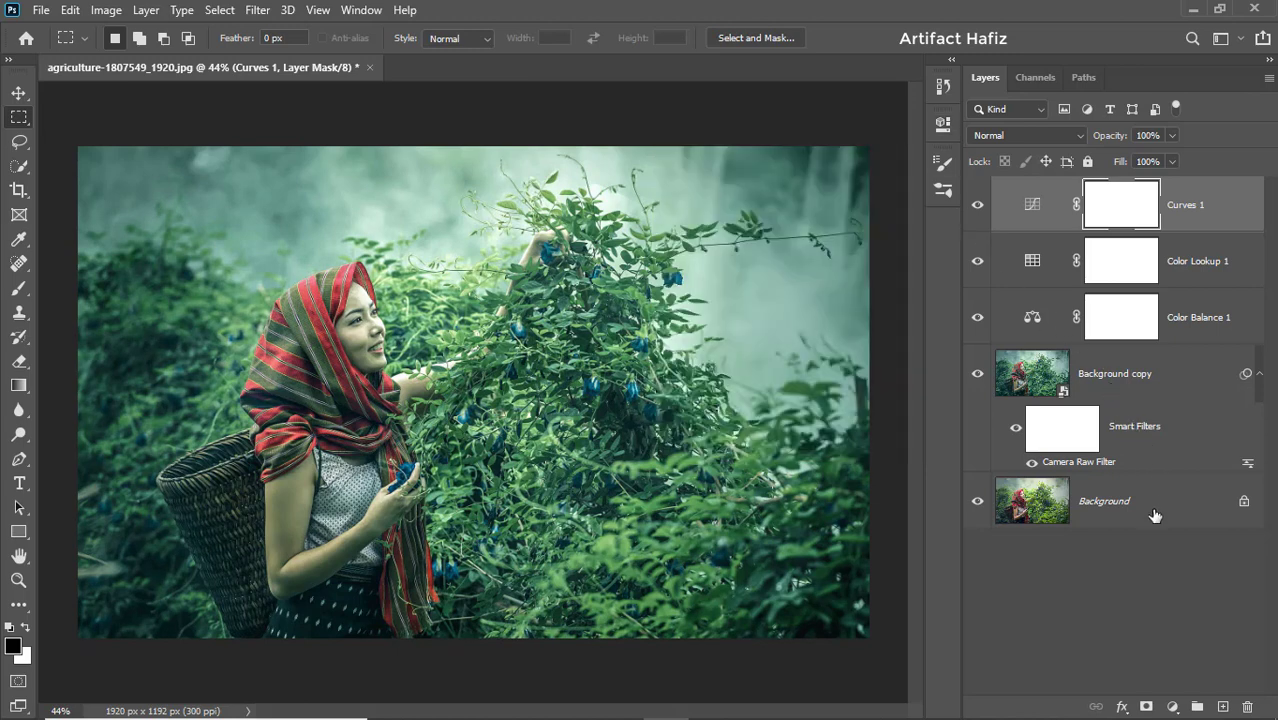
# Step: Add a Levels adjustment layer with the RGB white input level set to 242
pyautogui.click(1172, 707)
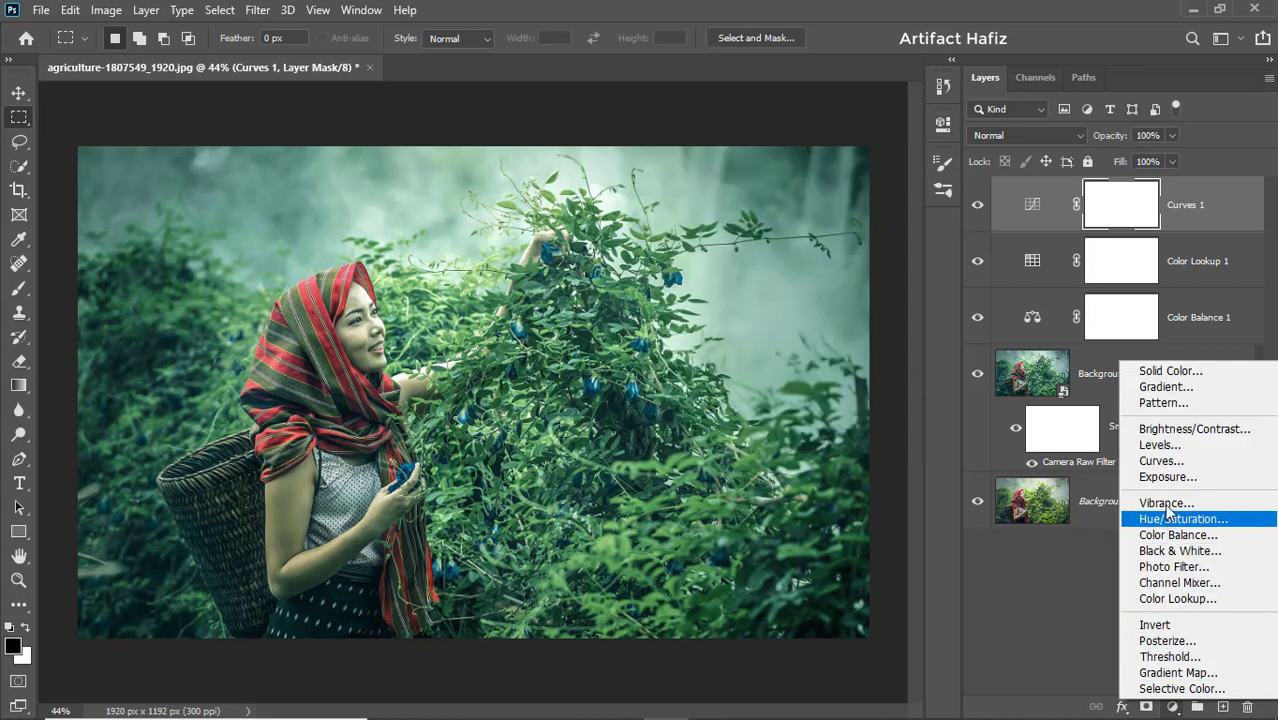
pyautogui.click(1157, 446)
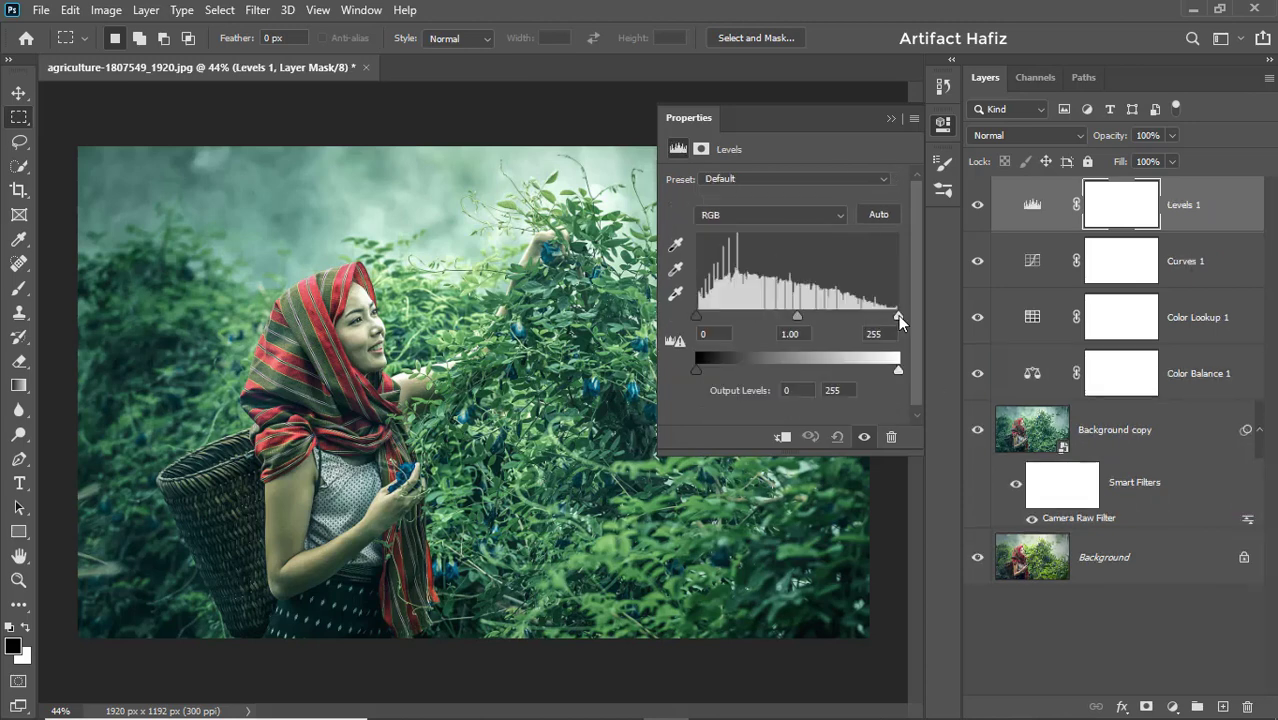
pyautogui.moveTo(898, 317); pyautogui.dragTo(891, 318)
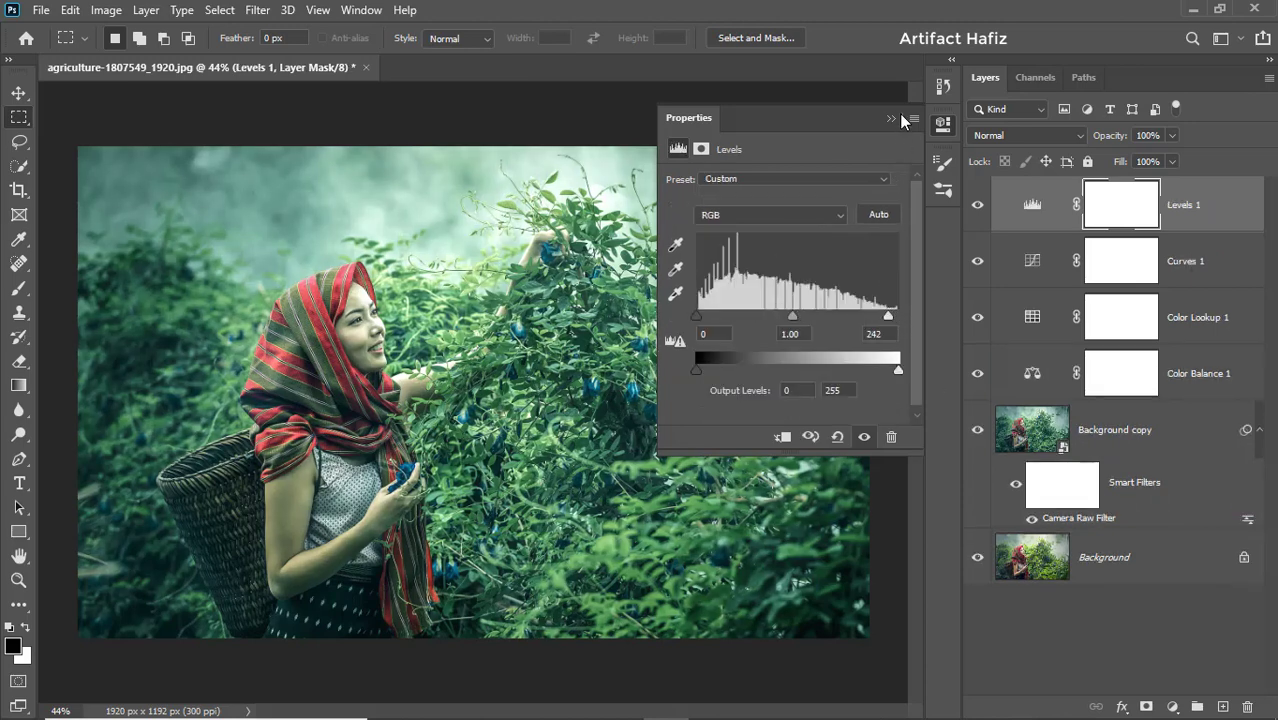
pyautogui.click(889, 118)
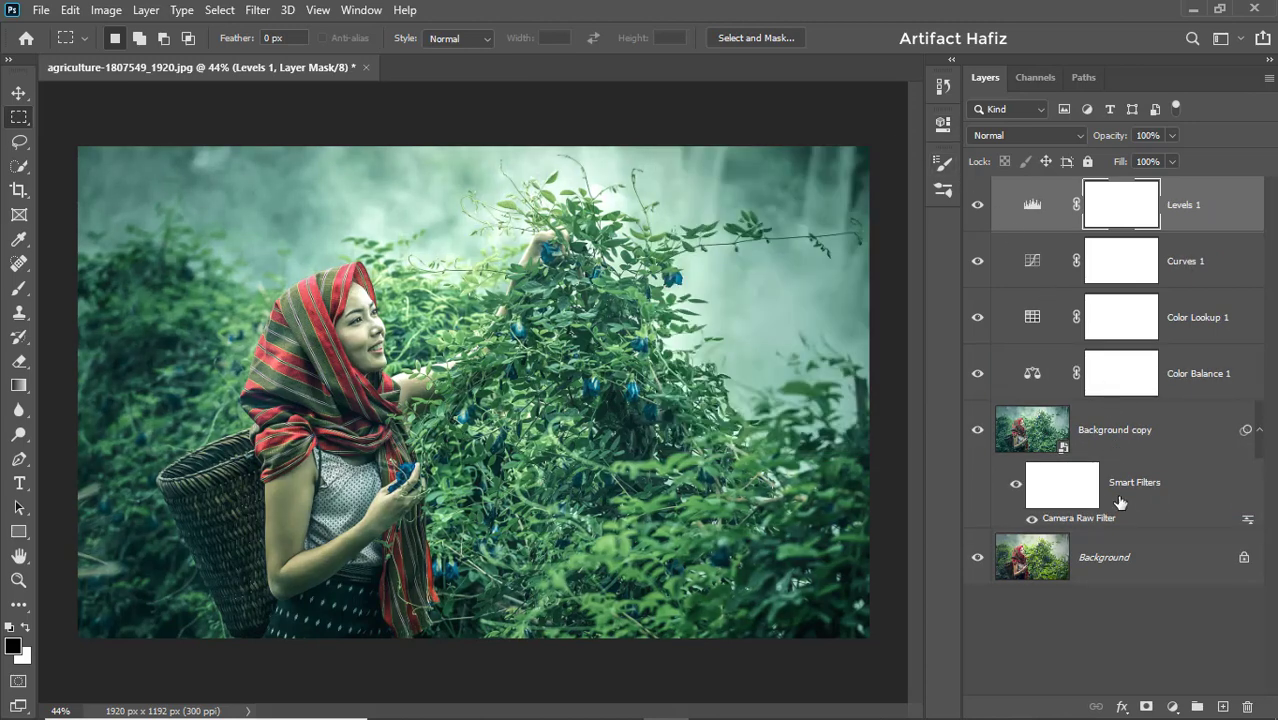
# Step: Try to stamp all visible layers into a new merged layer
pyautogui.hotkey('ctrl', 'alt', 'shift', 'e')
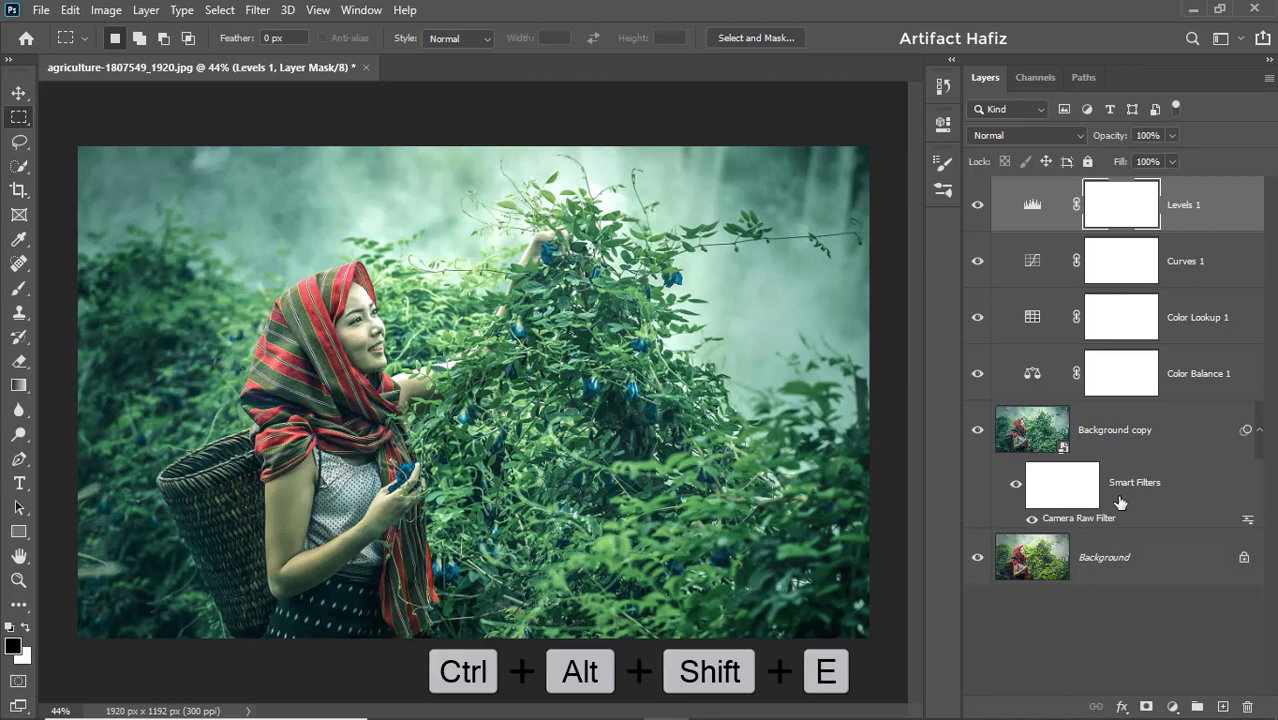
# Step: Compare the finished grade with the original photo by repeatedly isolating the Background layer
pyautogui.keyDown('alt'); pyautogui.click(978, 557); pyautogui.keyUp('alt')
pyautogui.keyDown('alt'); pyautogui.click(978, 557); pyautogui.keyUp('alt')
pyautogui.keyDown('alt'); pyautogui.click(979, 560); pyautogui.keyUp('alt')
pyautogui.keyDown('alt'); pyautogui.click(979, 560); pyautogui.keyUp('alt')
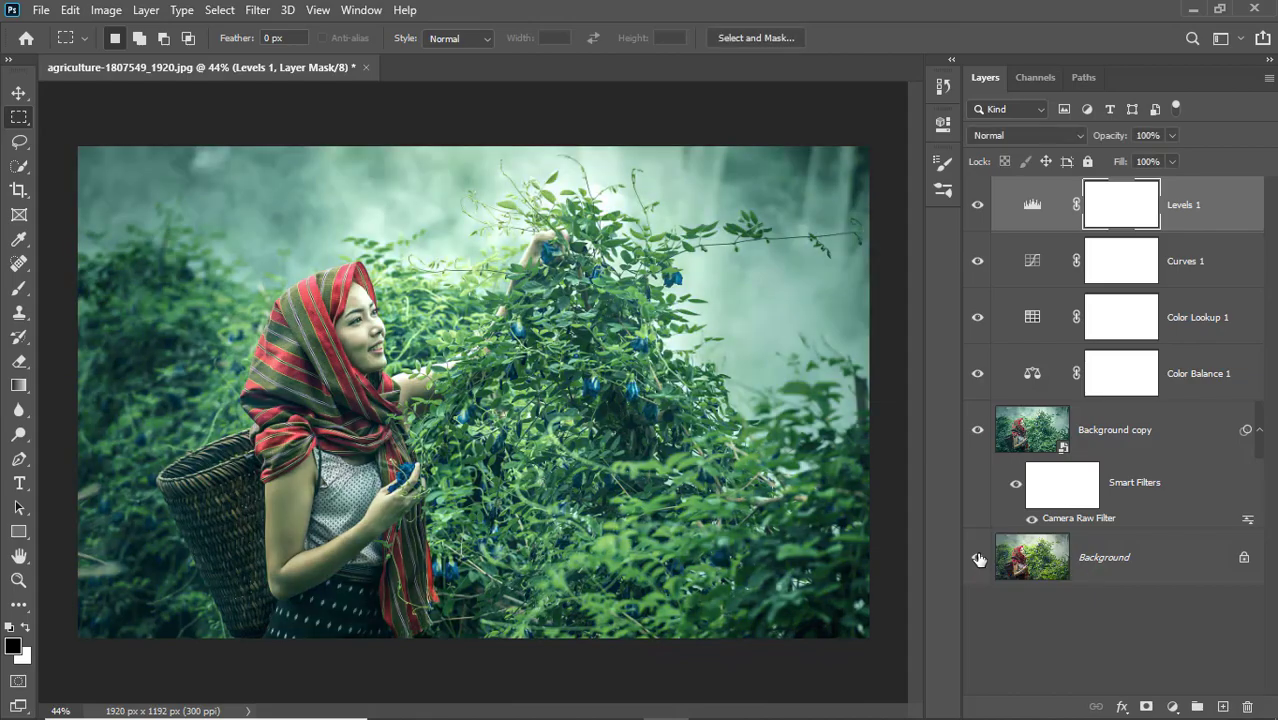